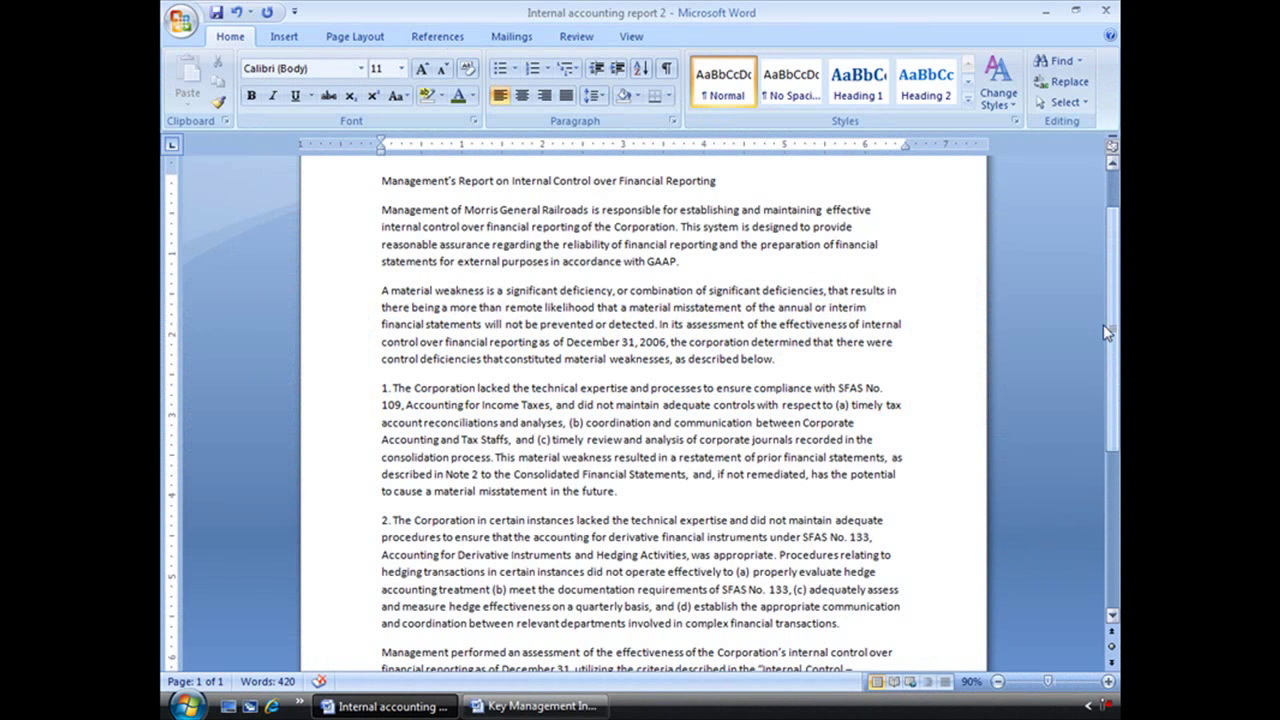
# - Make the first numbered paragraph 9 pt italic Times New Roman and indent it about half an inch
pyautogui.click(967, 99)
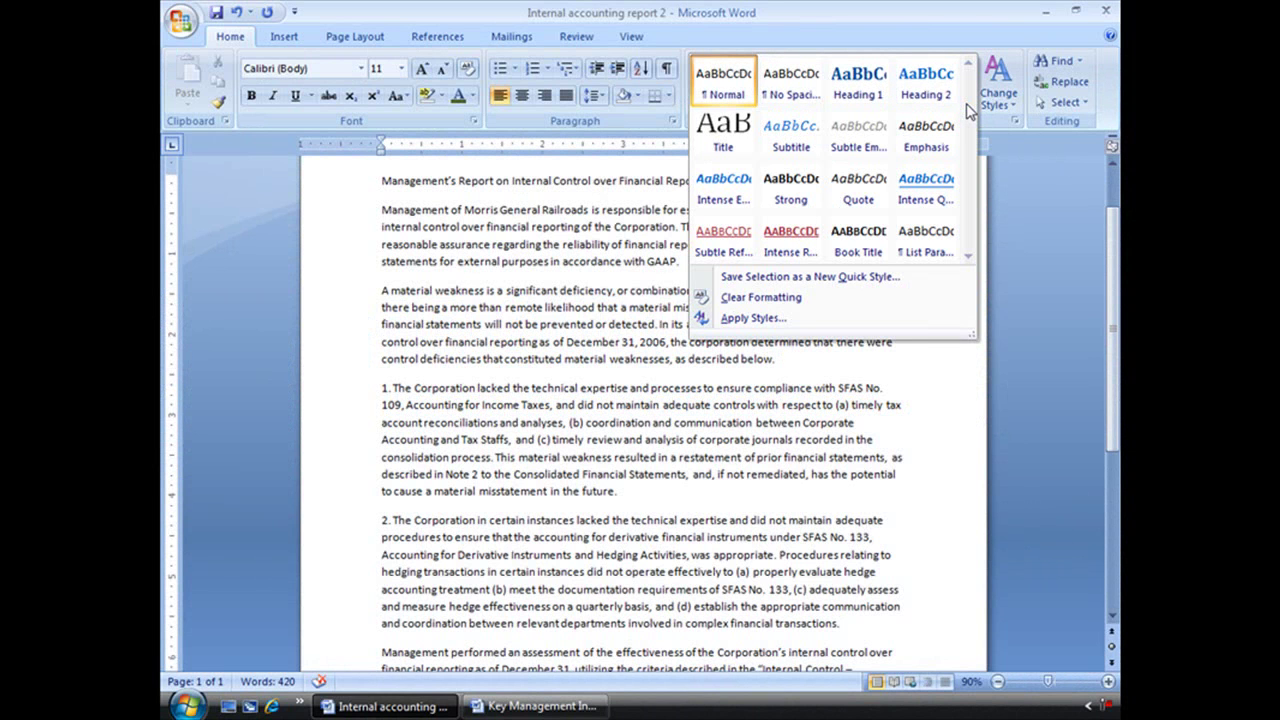
pyautogui.click(1083, 318)
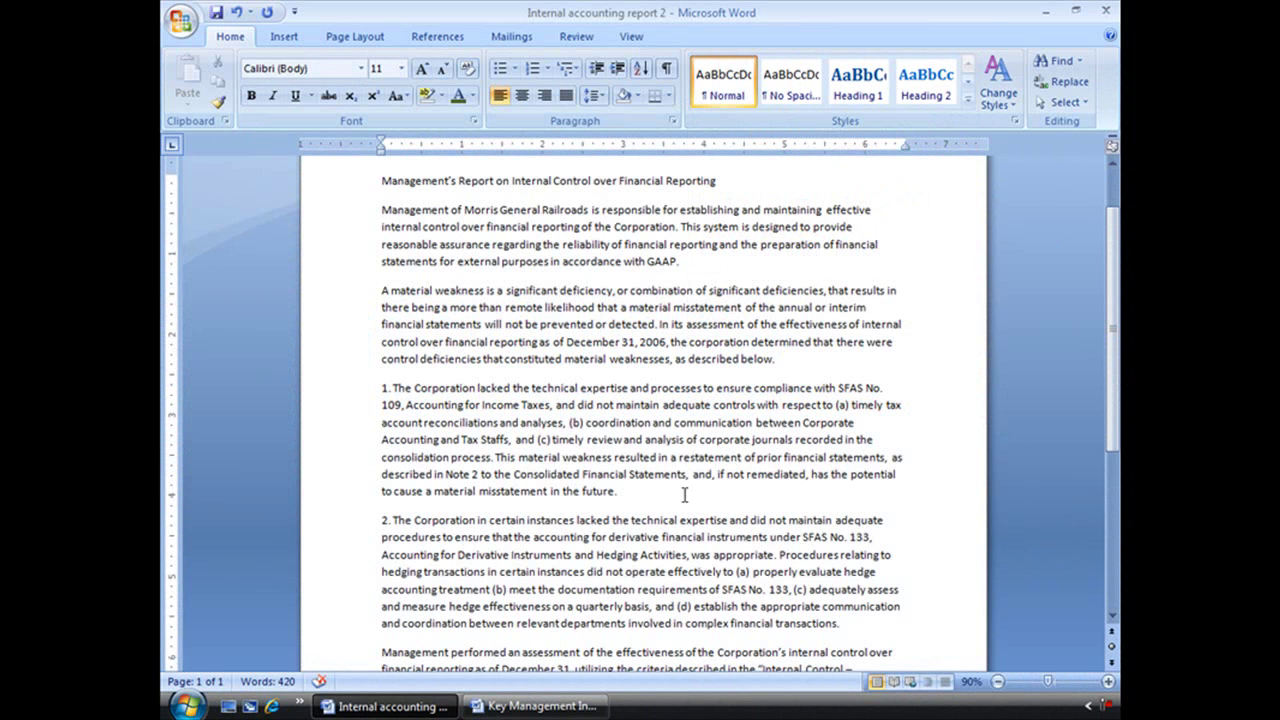
pyautogui.moveTo(638, 490); pyautogui.dragTo(378, 397)
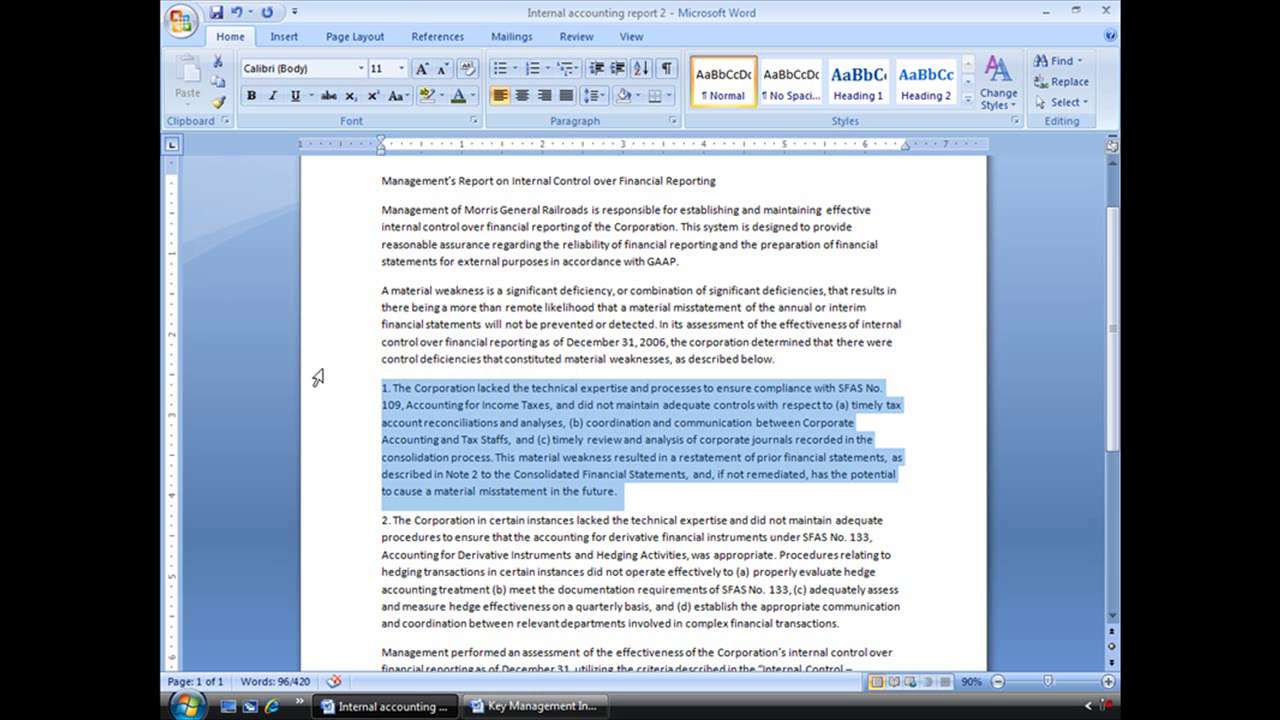
pyautogui.click(360, 68)
pyautogui.click(330, 174)
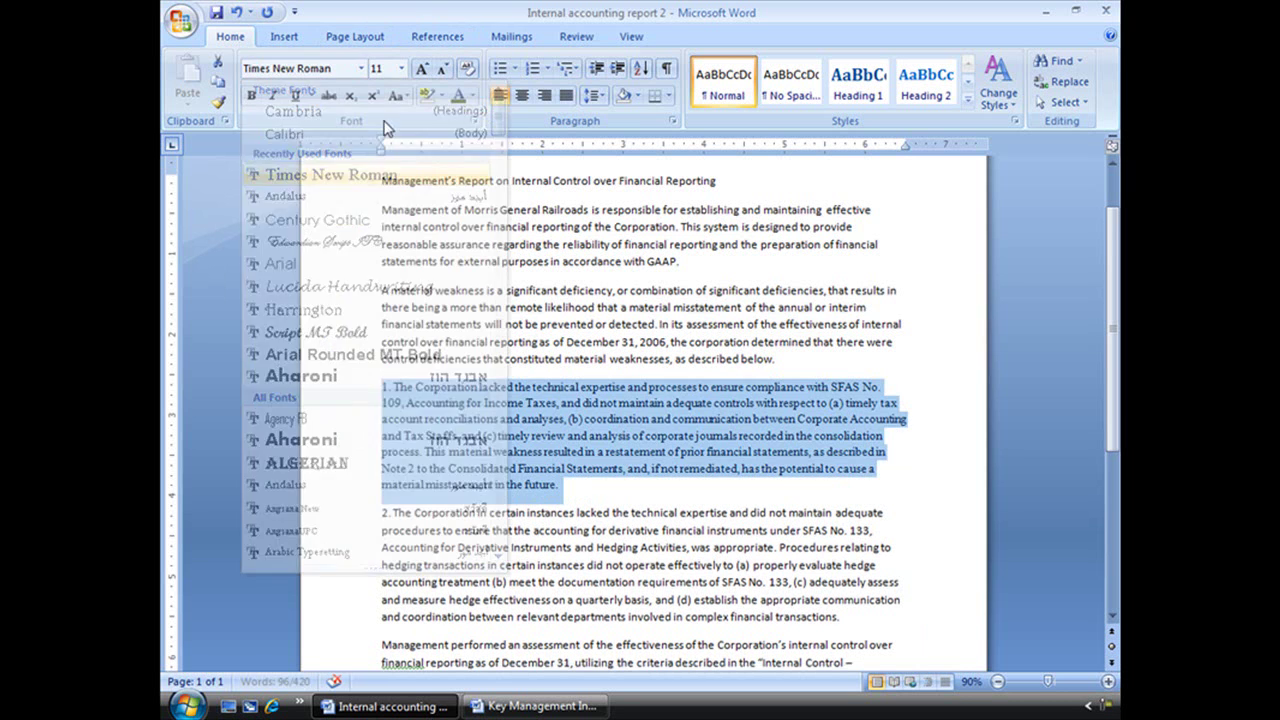
pyautogui.click(401, 68)
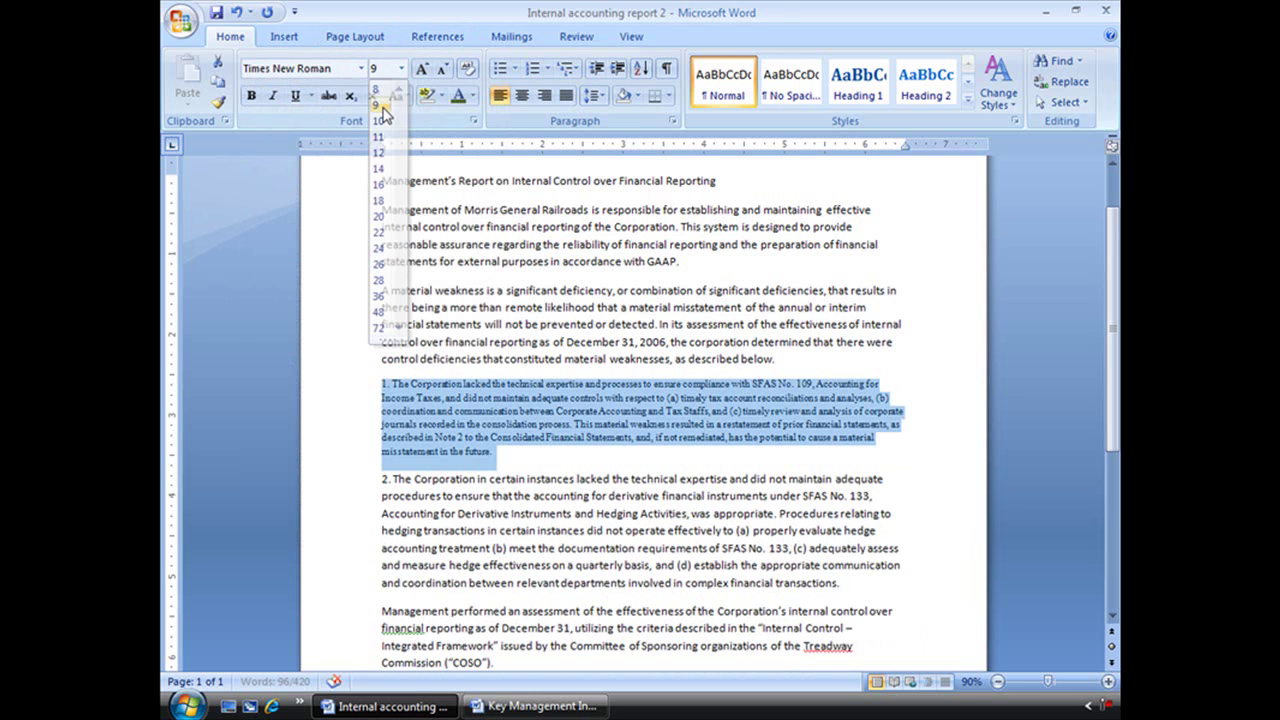
pyautogui.click(370, 104)
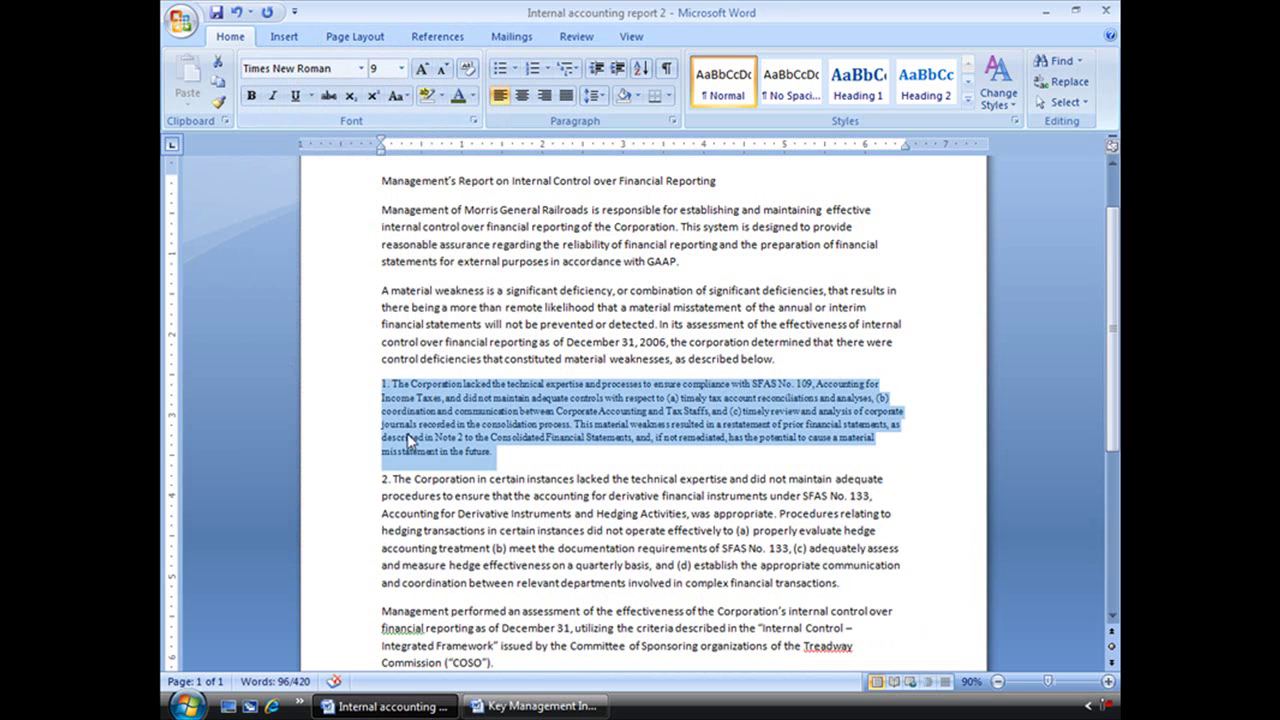
pyautogui.click(272, 96)
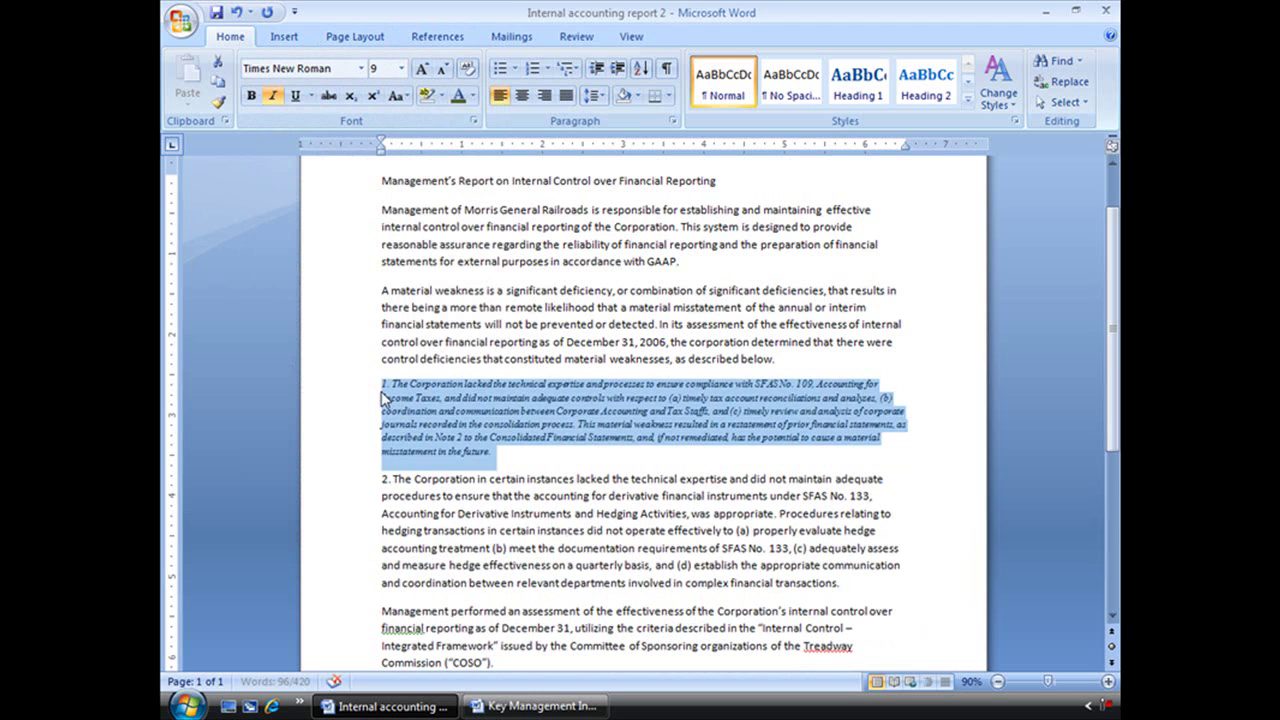
pyautogui.hotkey('ctrl', 'm')
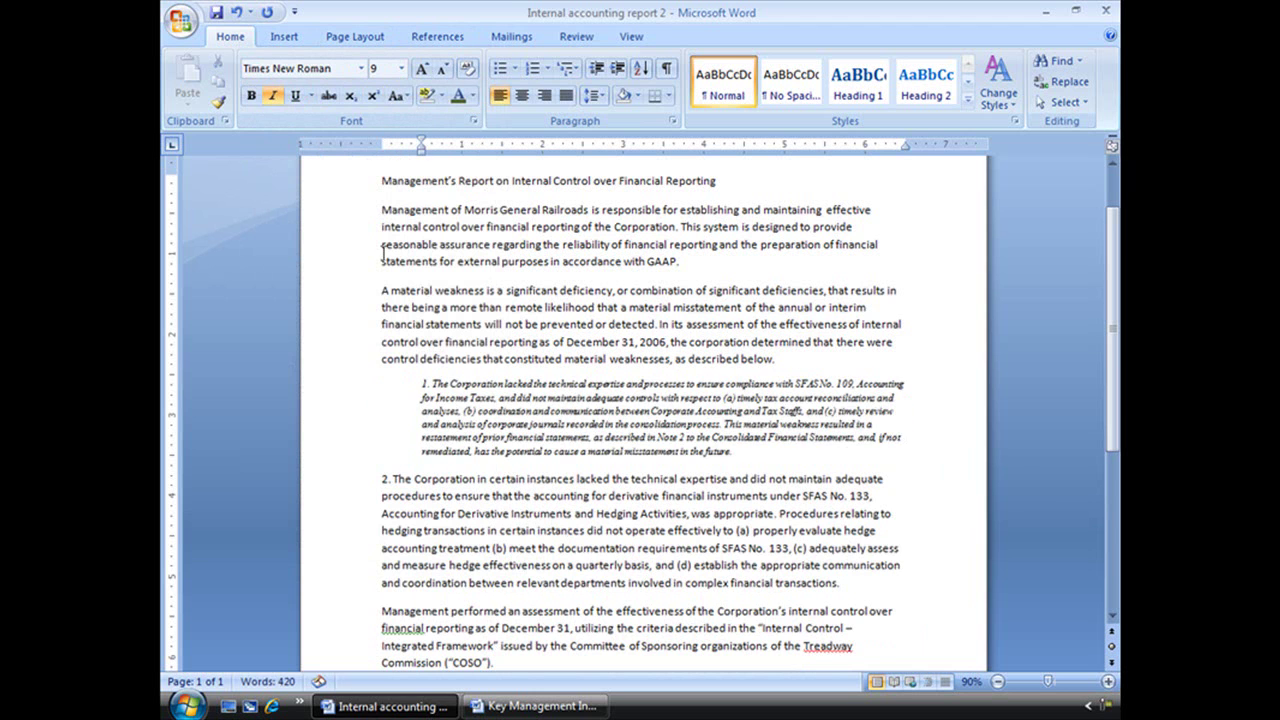
pyautogui.click(762, 450)
pyautogui.moveTo(762, 450); pyautogui.dragTo(420, 385)
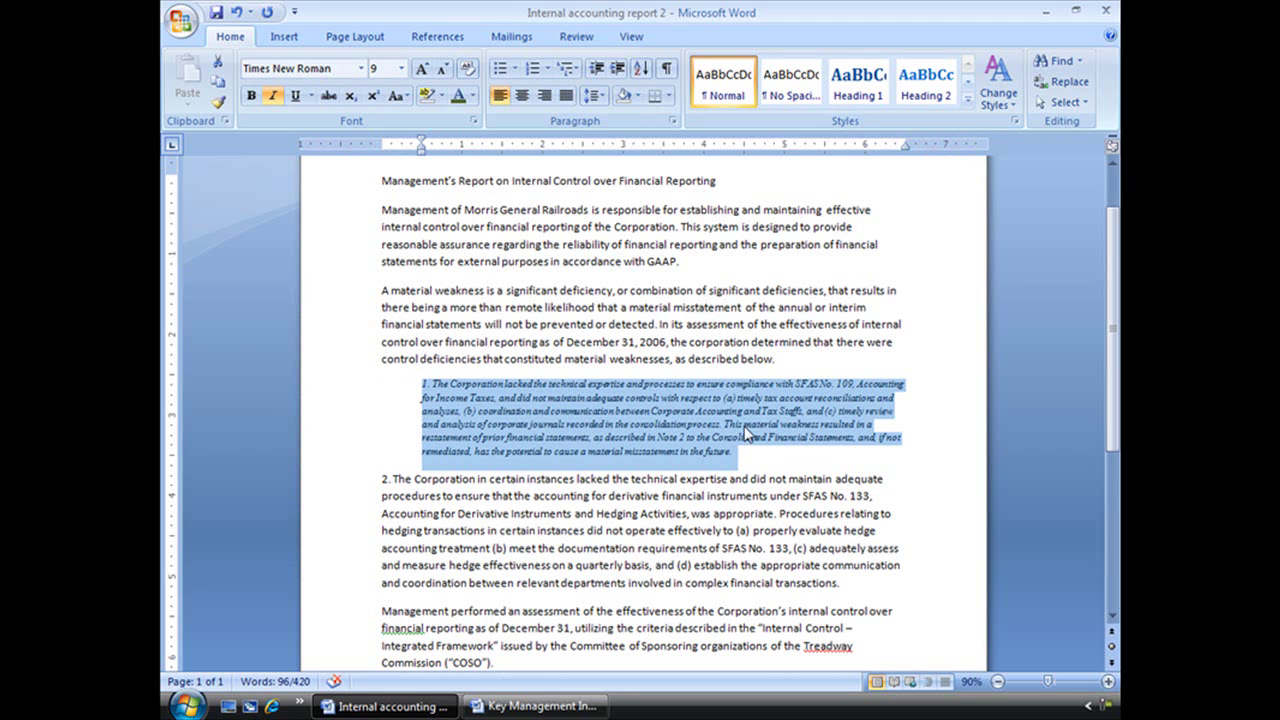
# - Save the formatted paragraph's look as a new quick style named 'Fine Print'
pyautogui.click(969, 98)
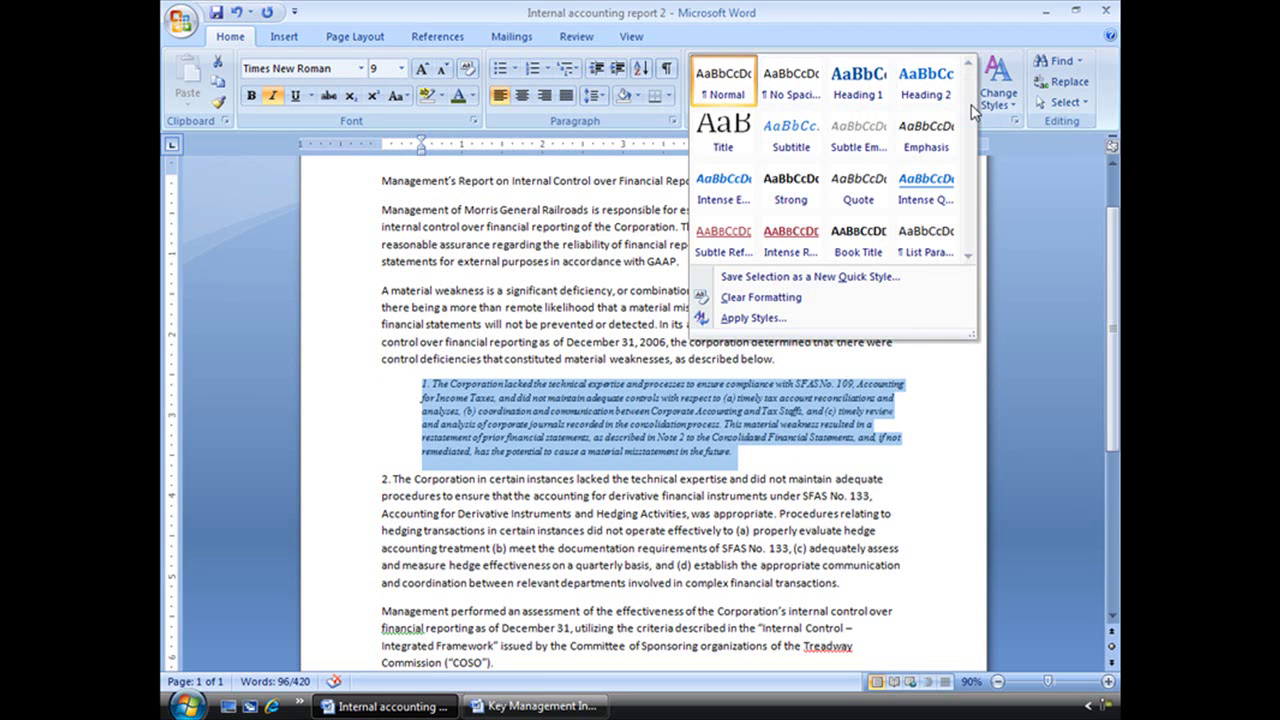
pyautogui.click(886, 279)
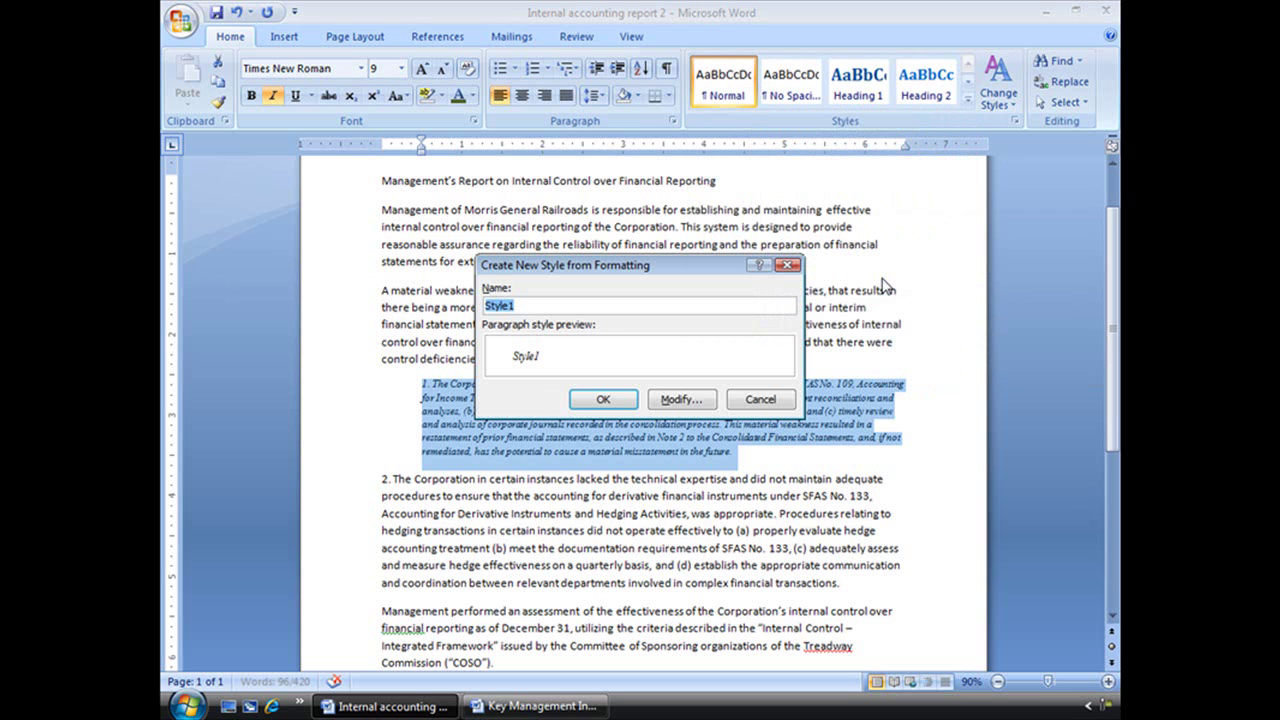
pyautogui.write('Fine Print')
pyautogui.click(603, 402)
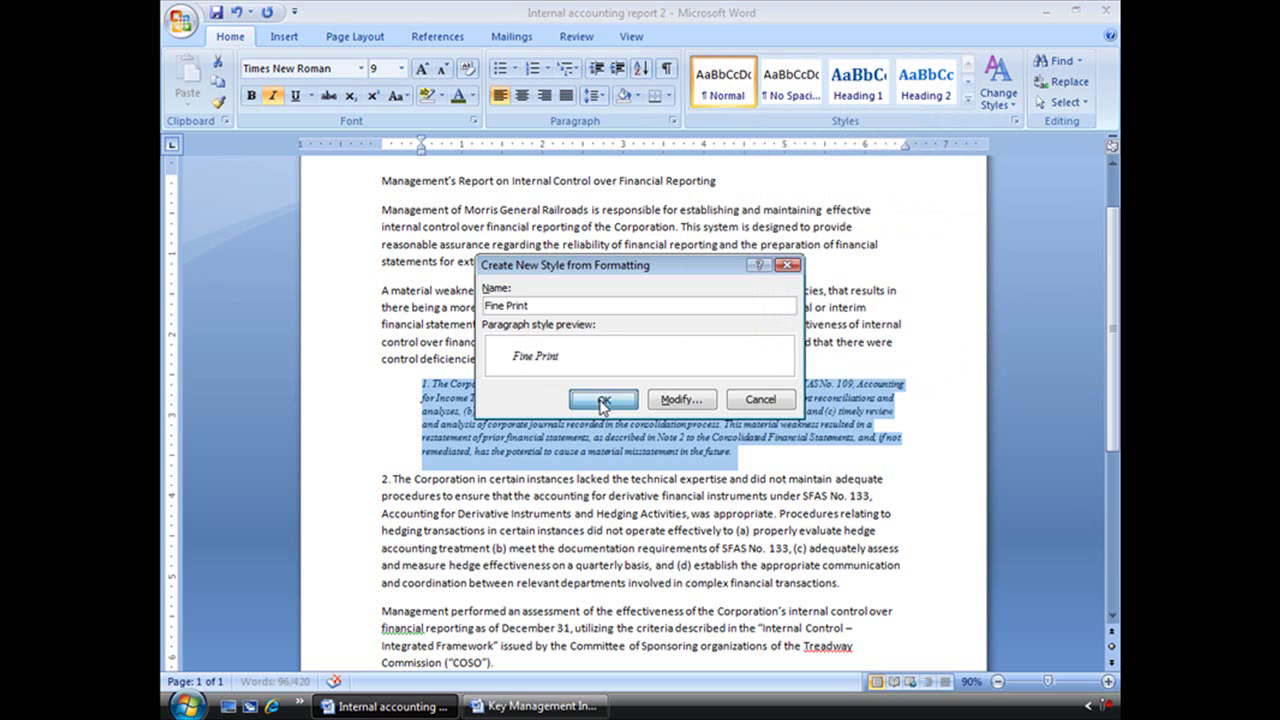
pyautogui.click(901, 455)
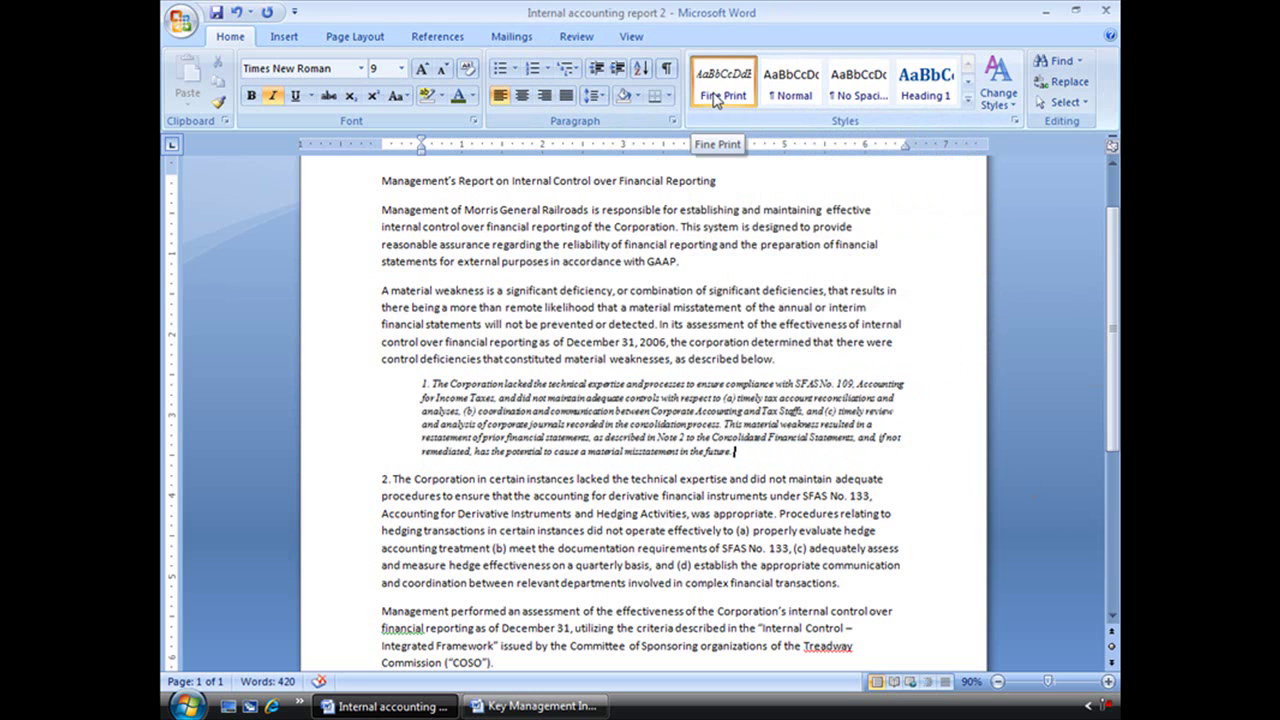
# - Apply the Fine Print quick style to the second numbered paragraph
pyautogui.tripleClick(497, 524)
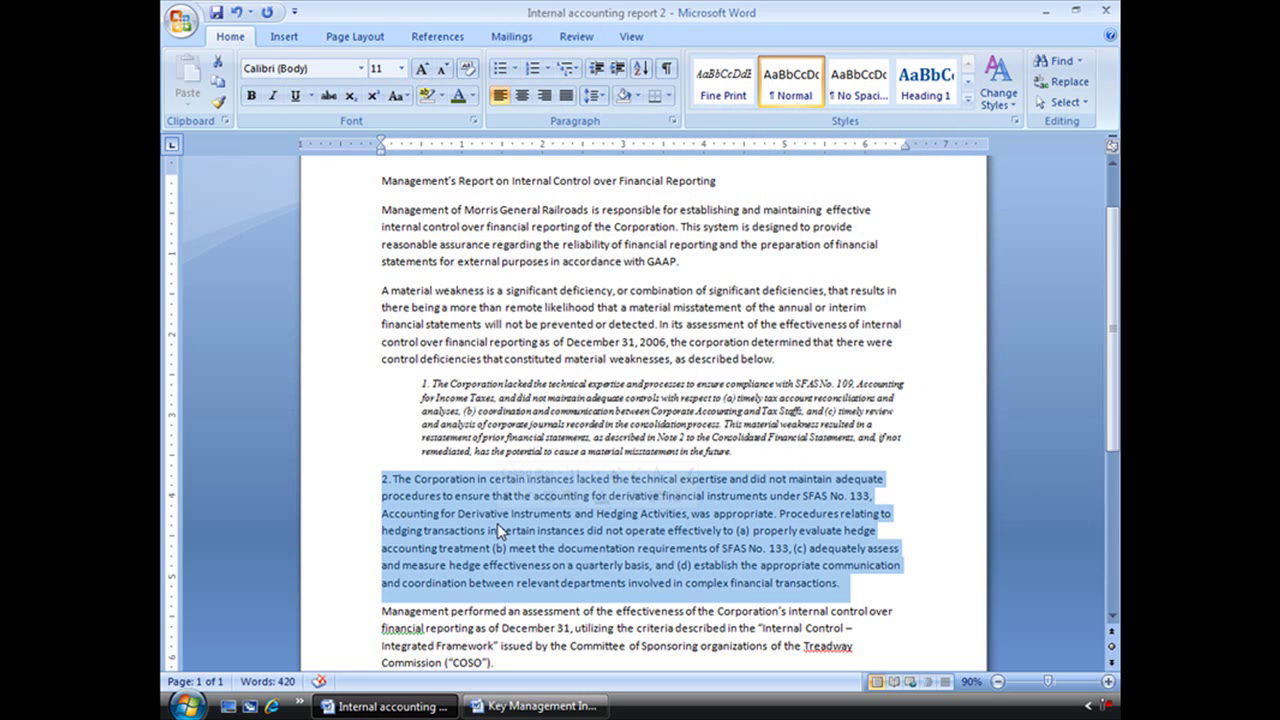
pyautogui.click(729, 95)
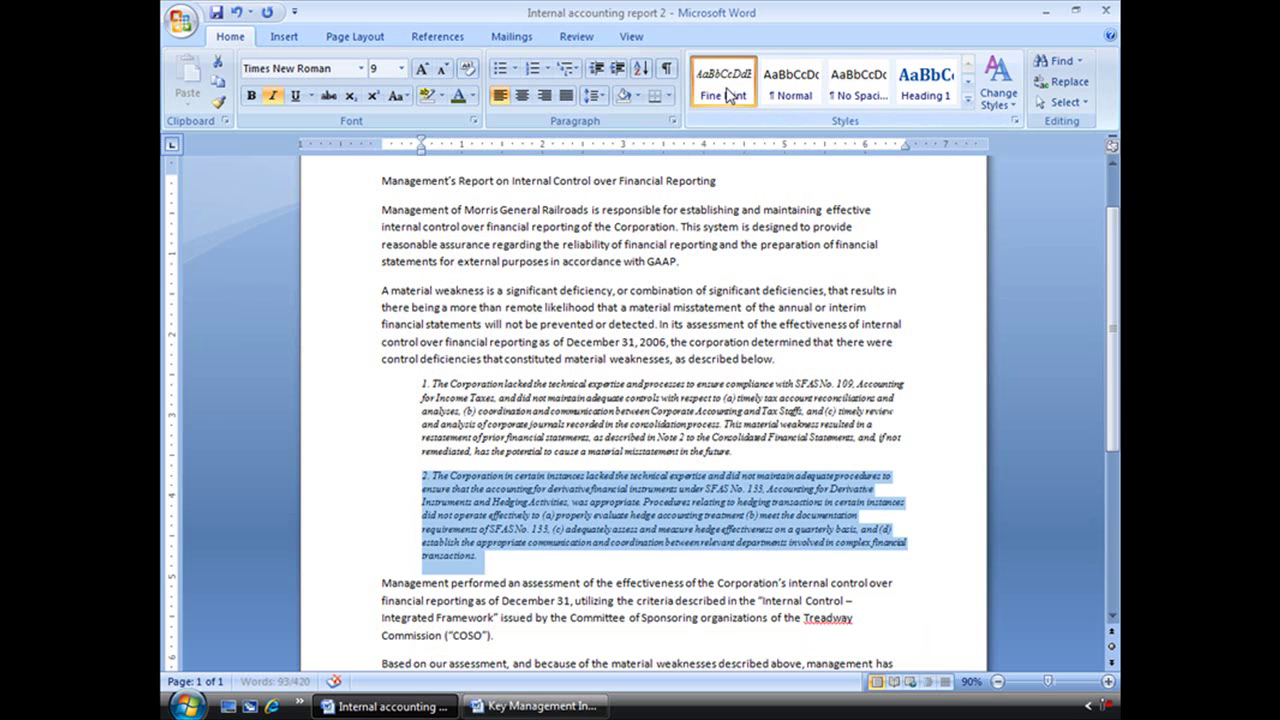
pyautogui.click(1002, 469)
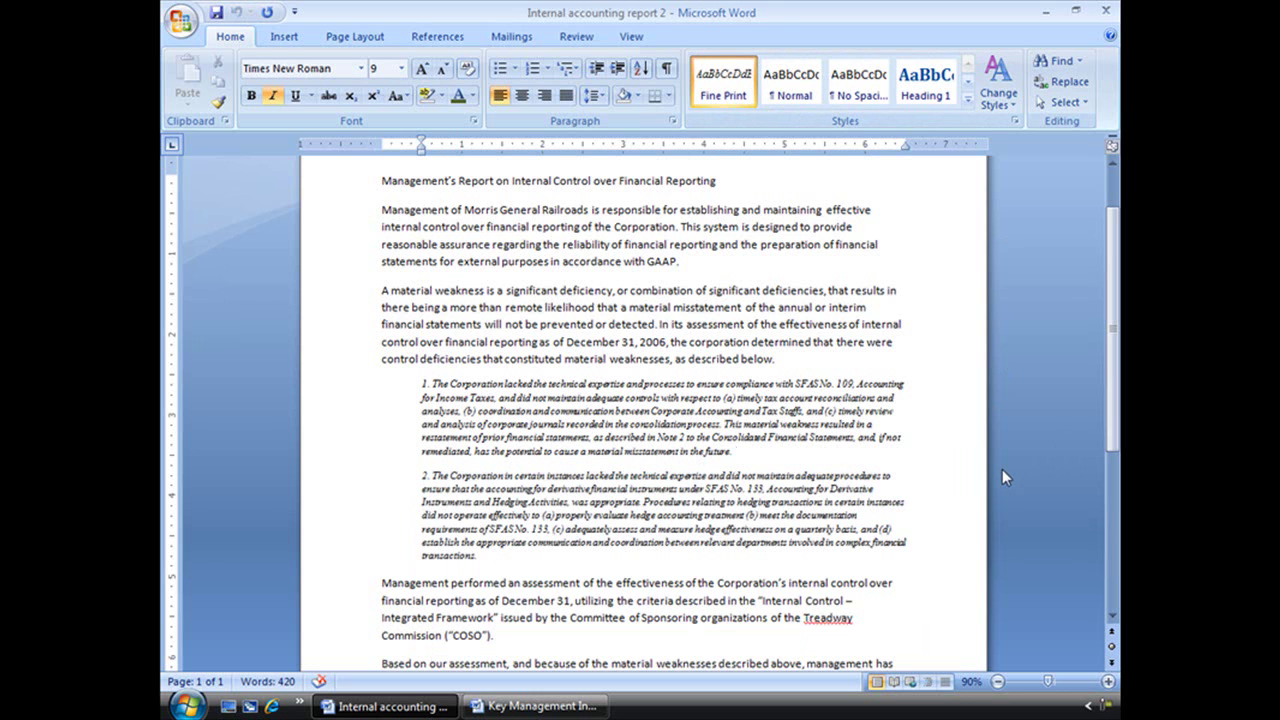
pyautogui.click(181, 21)
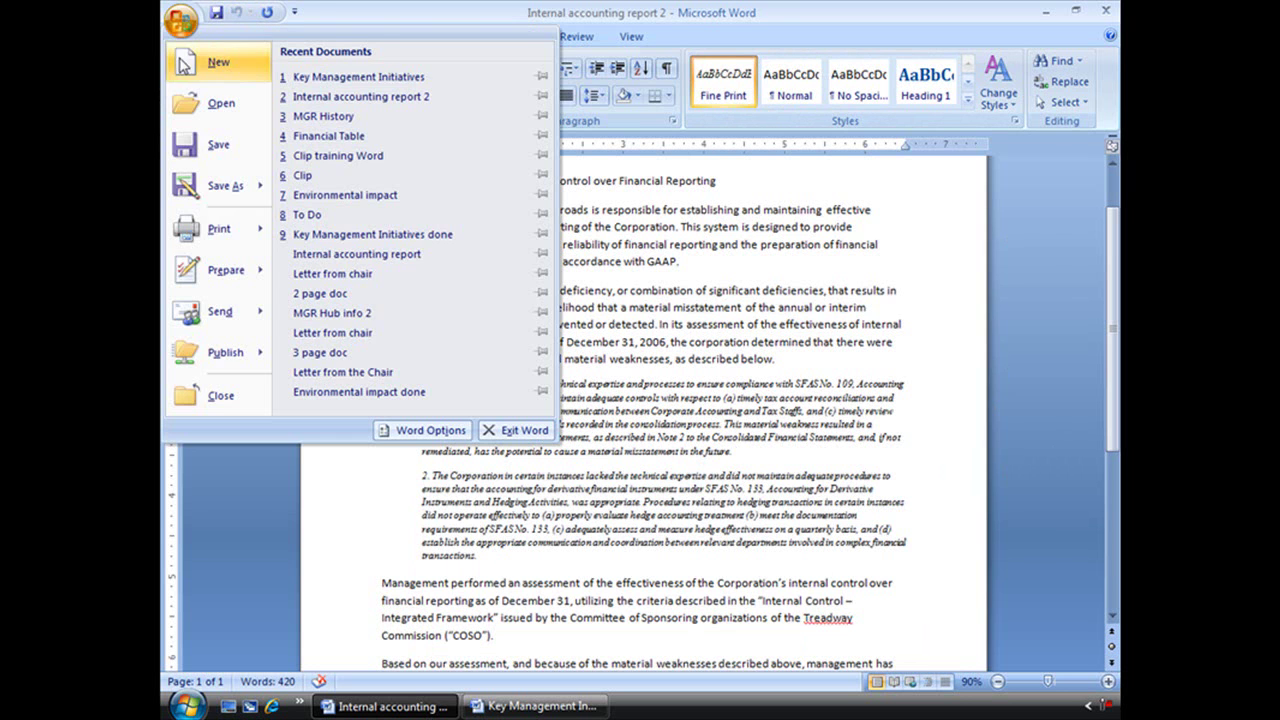
pyautogui.click(182, 68)
pyautogui.click(917, 606)
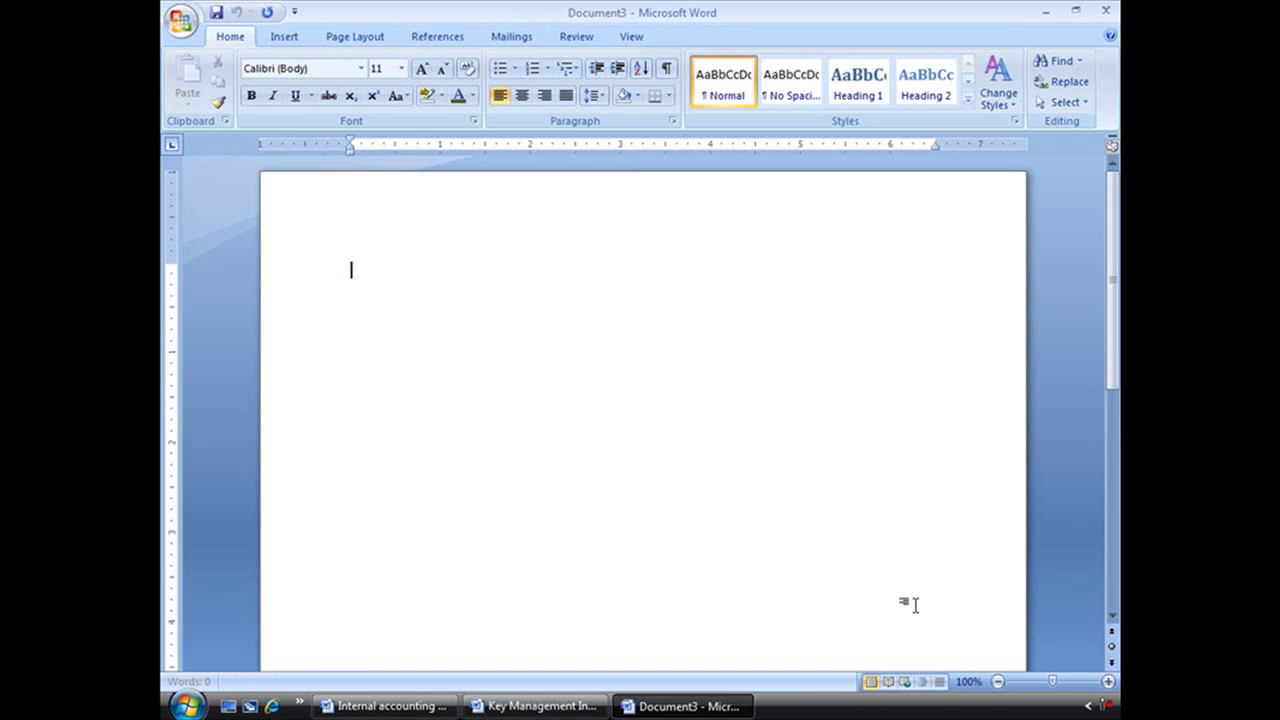
pyautogui.click(969, 101)
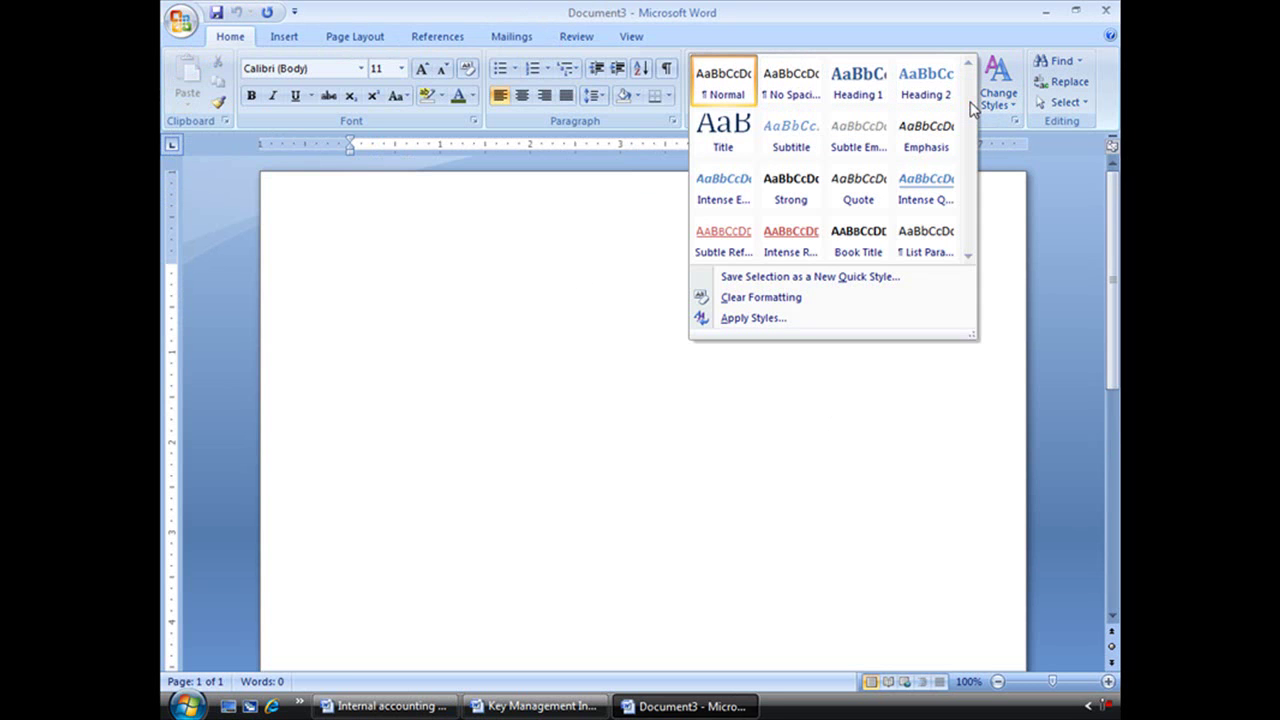
pyautogui.click(1105, 12)
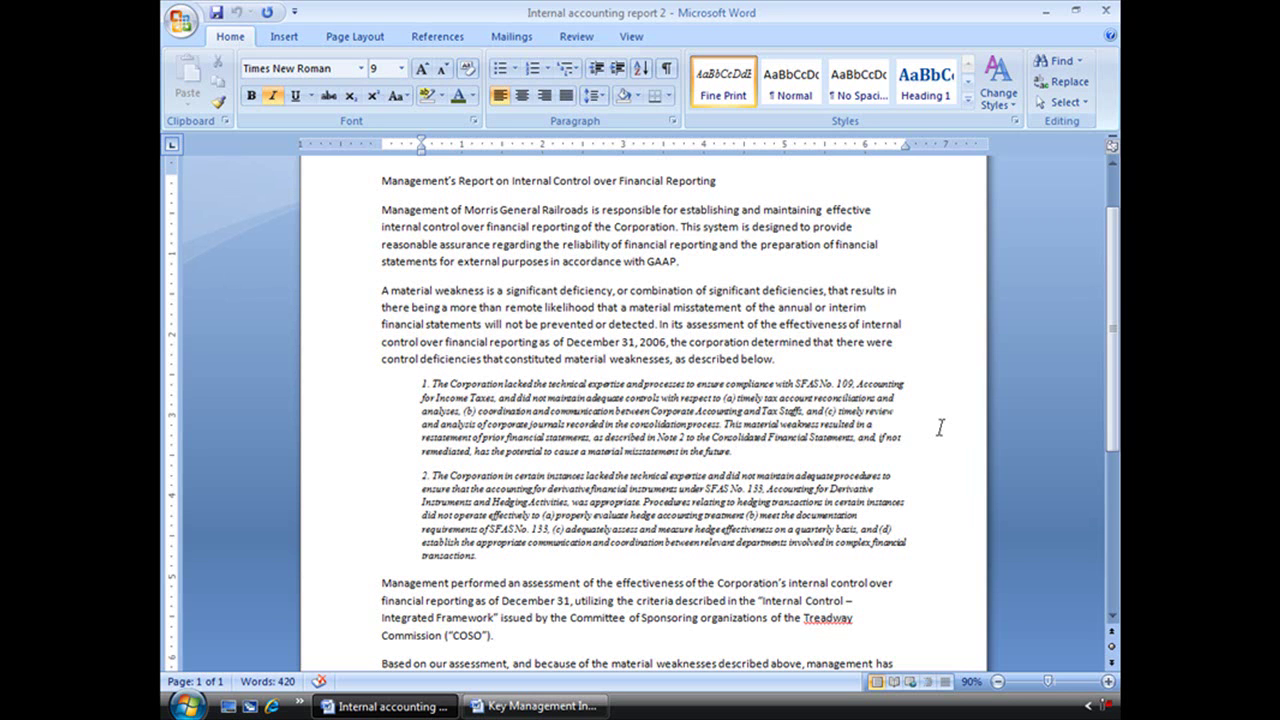
# - In Key Management Initiatives, save the REPOSITIONING FOR GROWTH heading formatting as quick style 'Bill's Header'
pyautogui.click(588, 707)
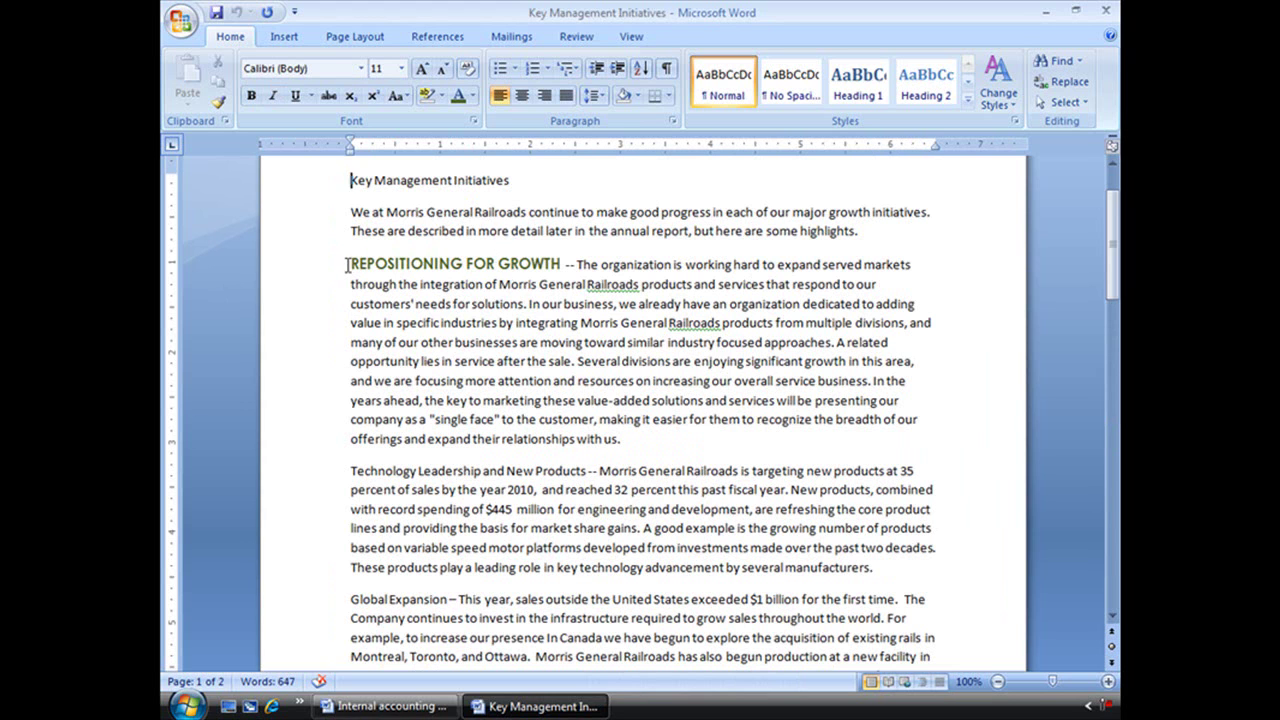
pyautogui.moveTo(348, 264); pyautogui.dragTo(527, 256)
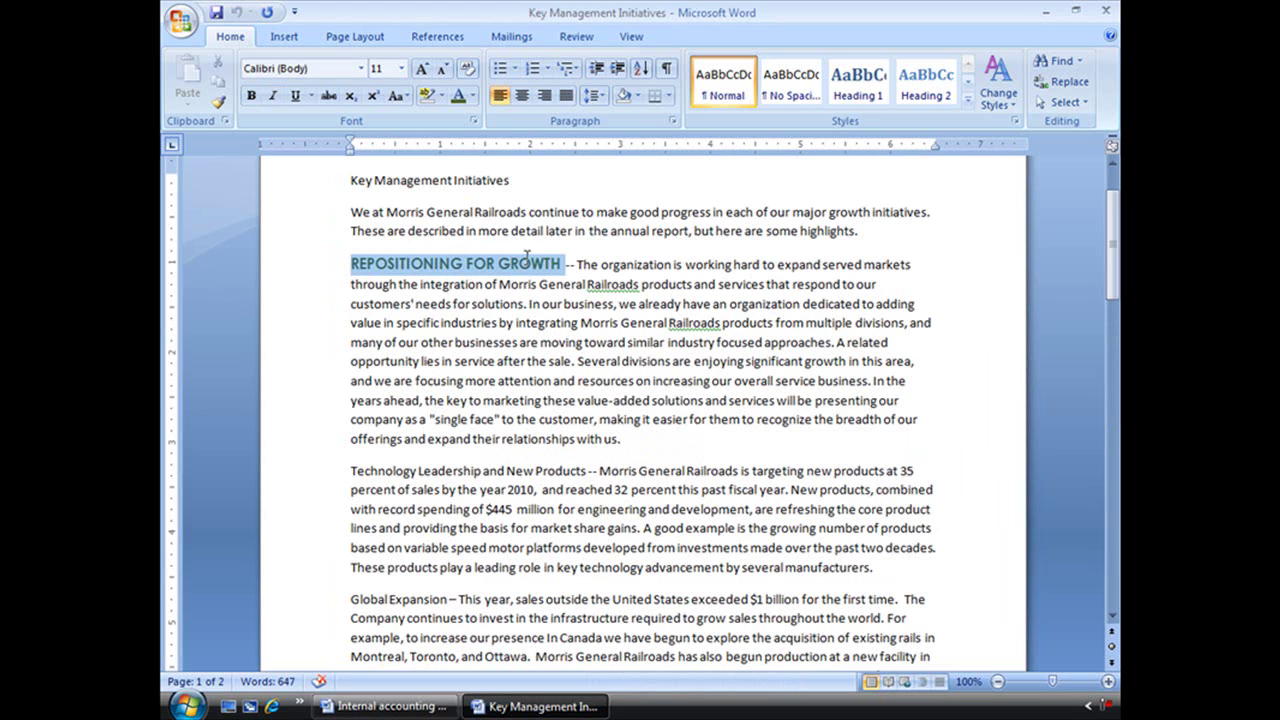
pyautogui.click(969, 104)
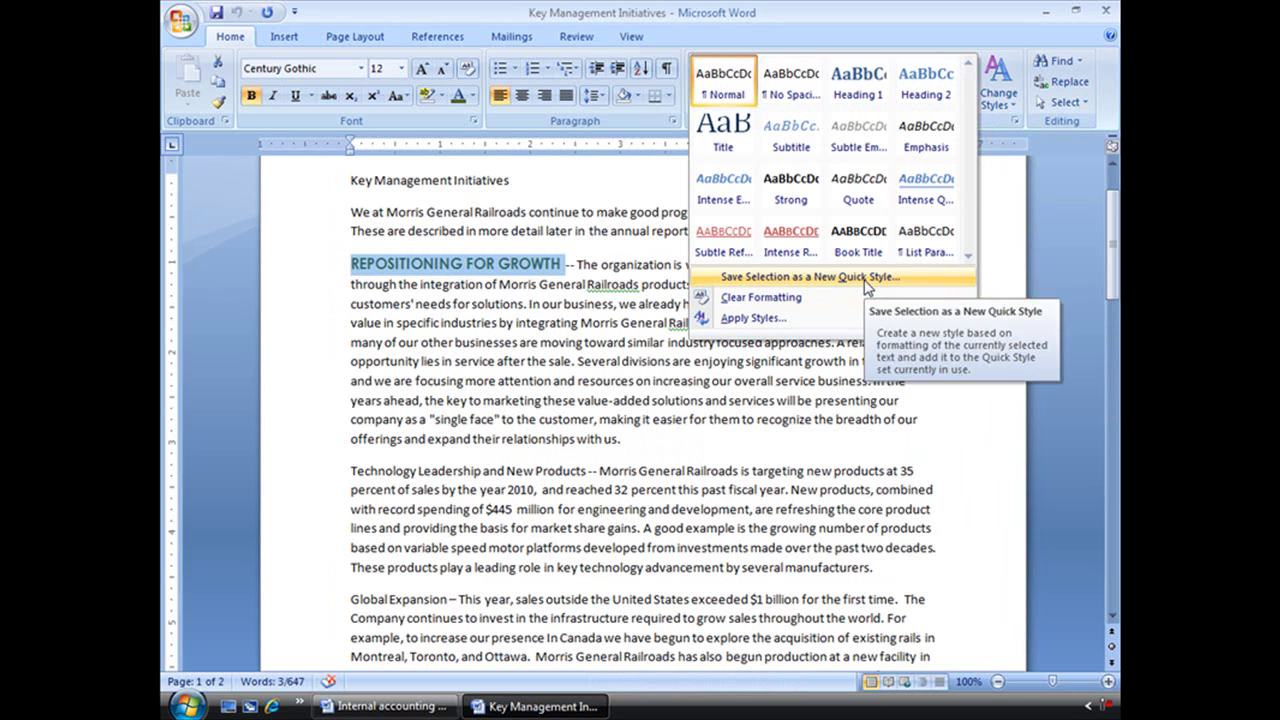
pyautogui.click(866, 287)
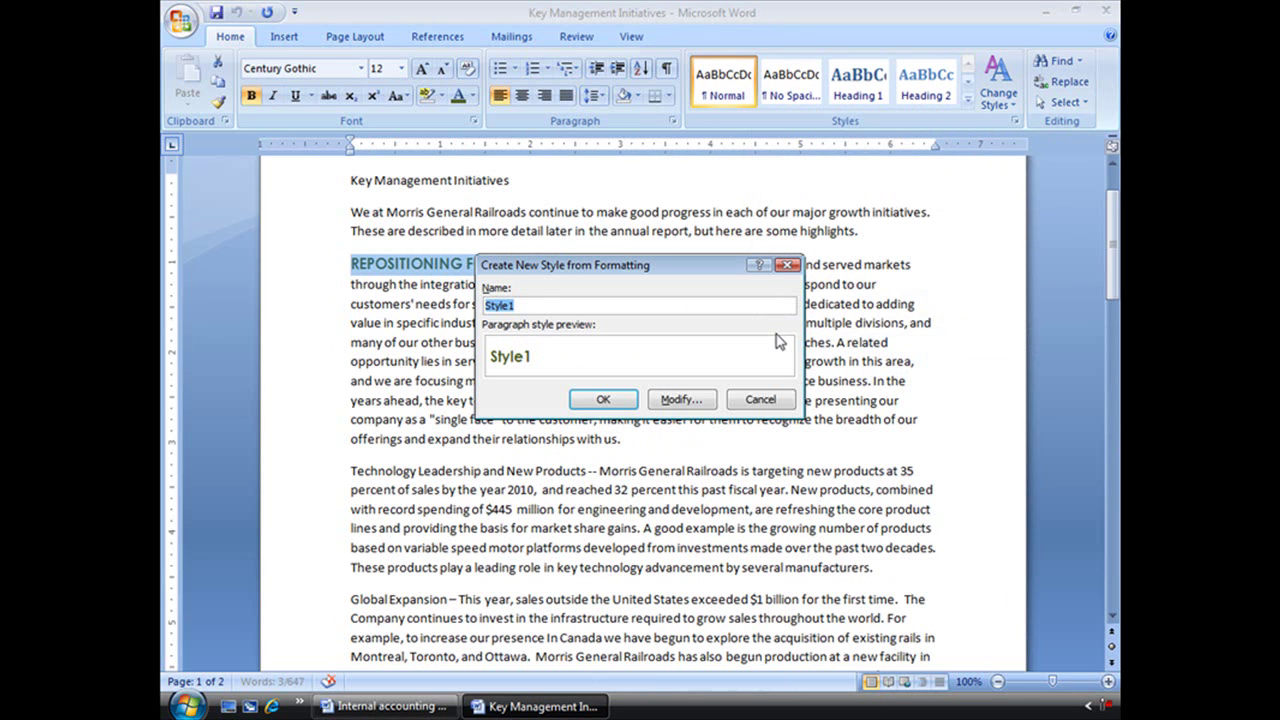
pyautogui.write("Bill's Header")
pyautogui.press('Return')
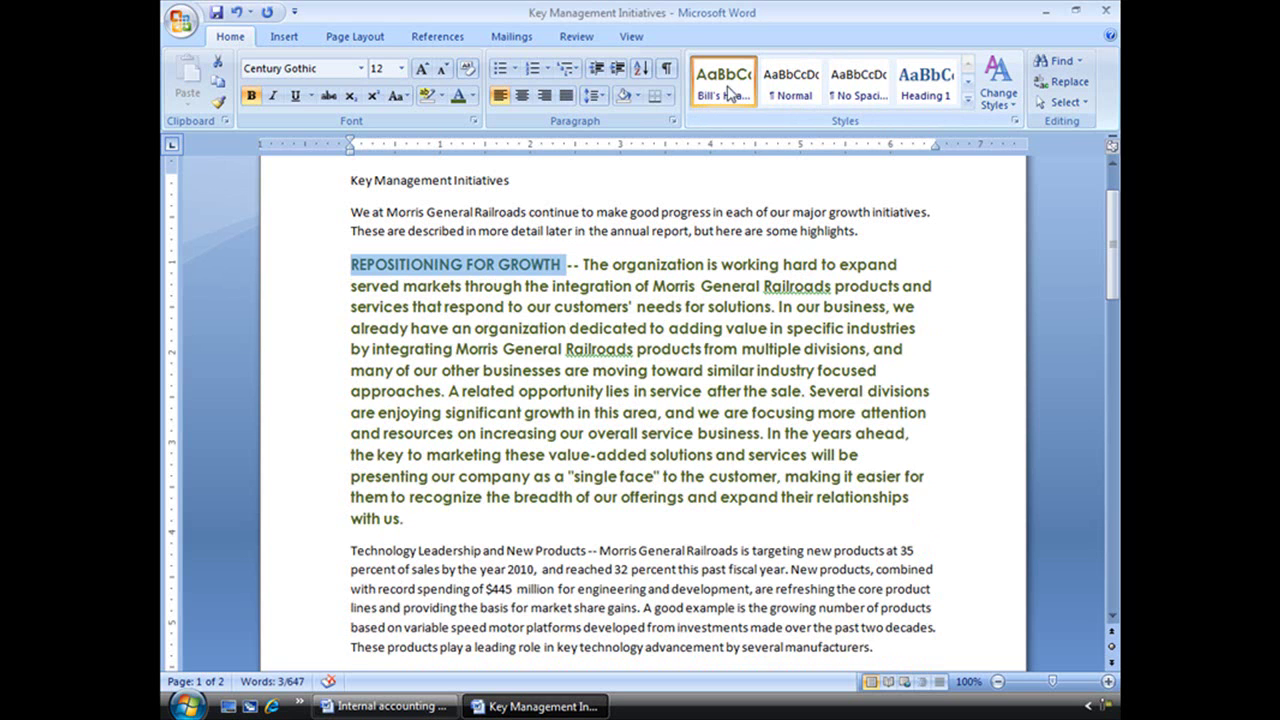
# - Apply Bill's Header to the Technology Leadership and New Products heading
pyautogui.click(351, 548)
pyautogui.moveTo(351, 548); pyautogui.dragTo(561, 563)
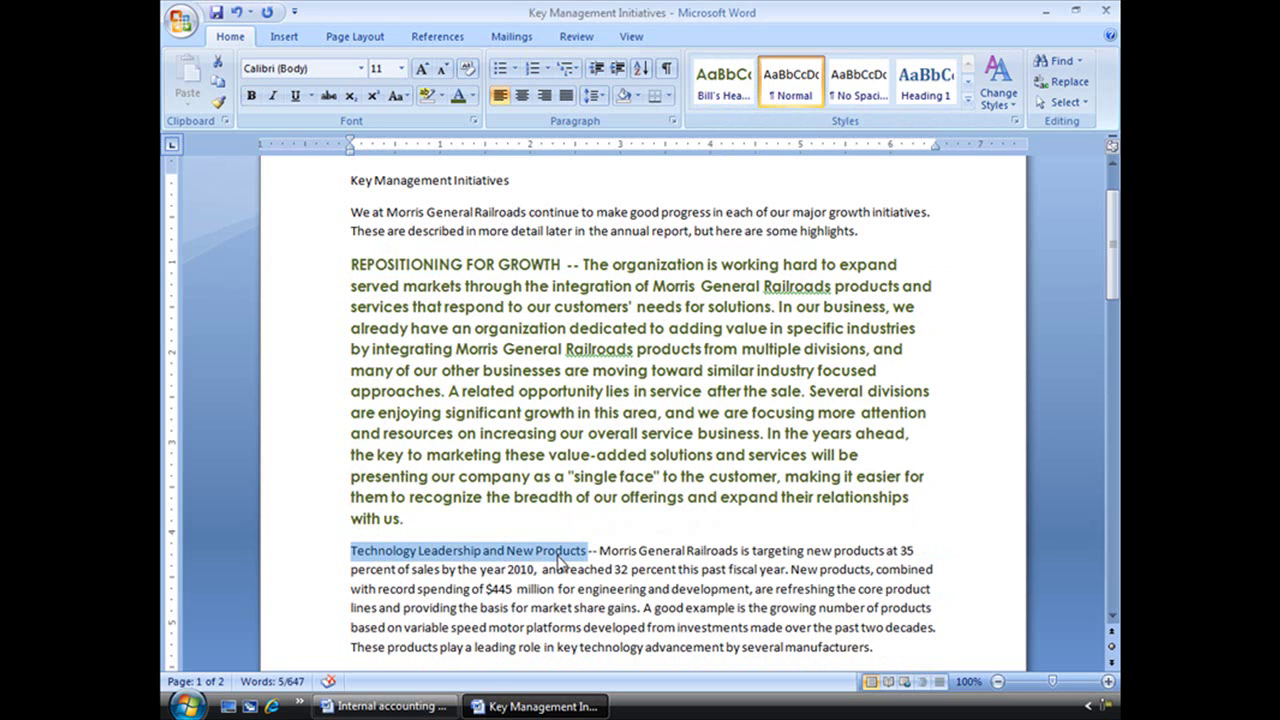
pyautogui.click(724, 90)
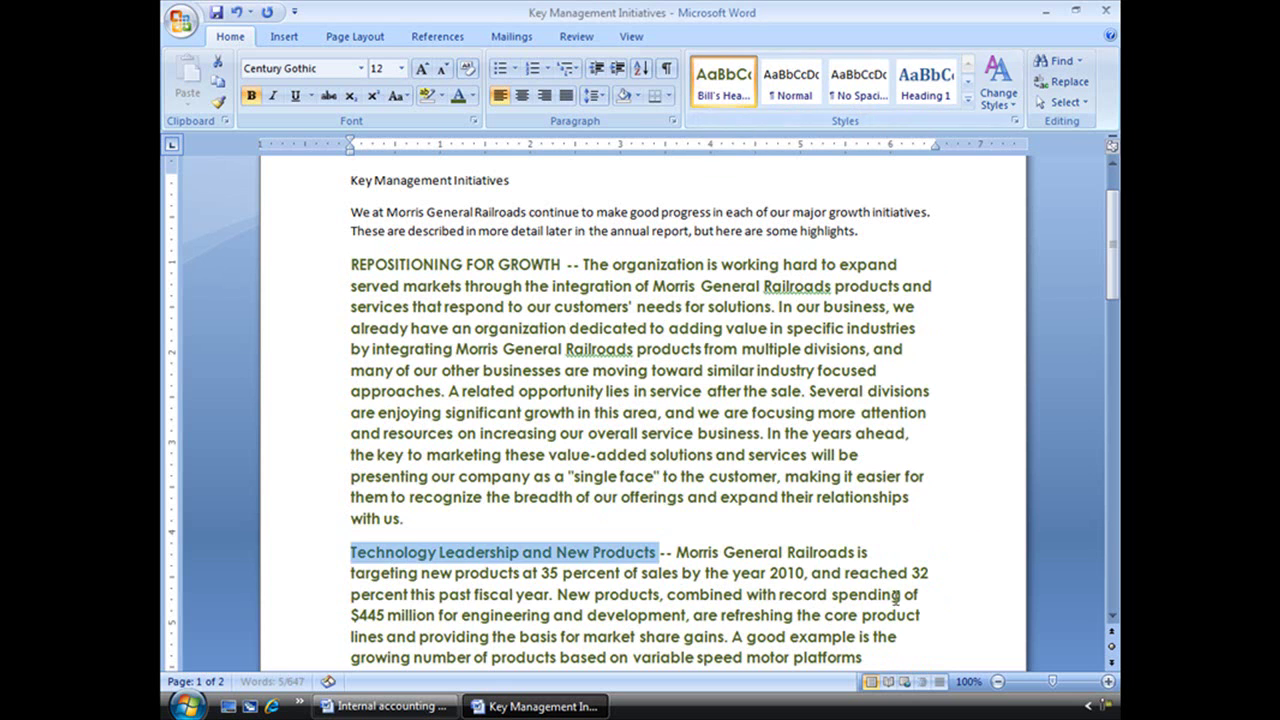
pyautogui.scroll(-1, 880, 617)
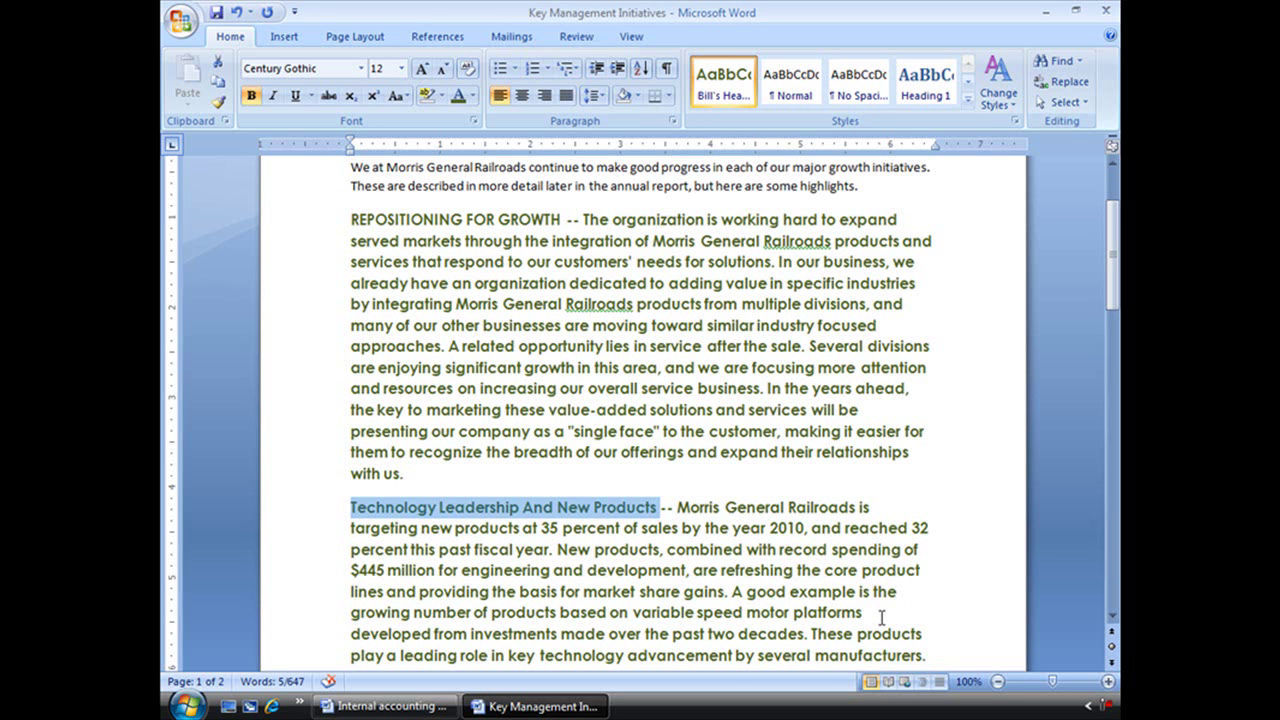
pyautogui.click(658, 357)
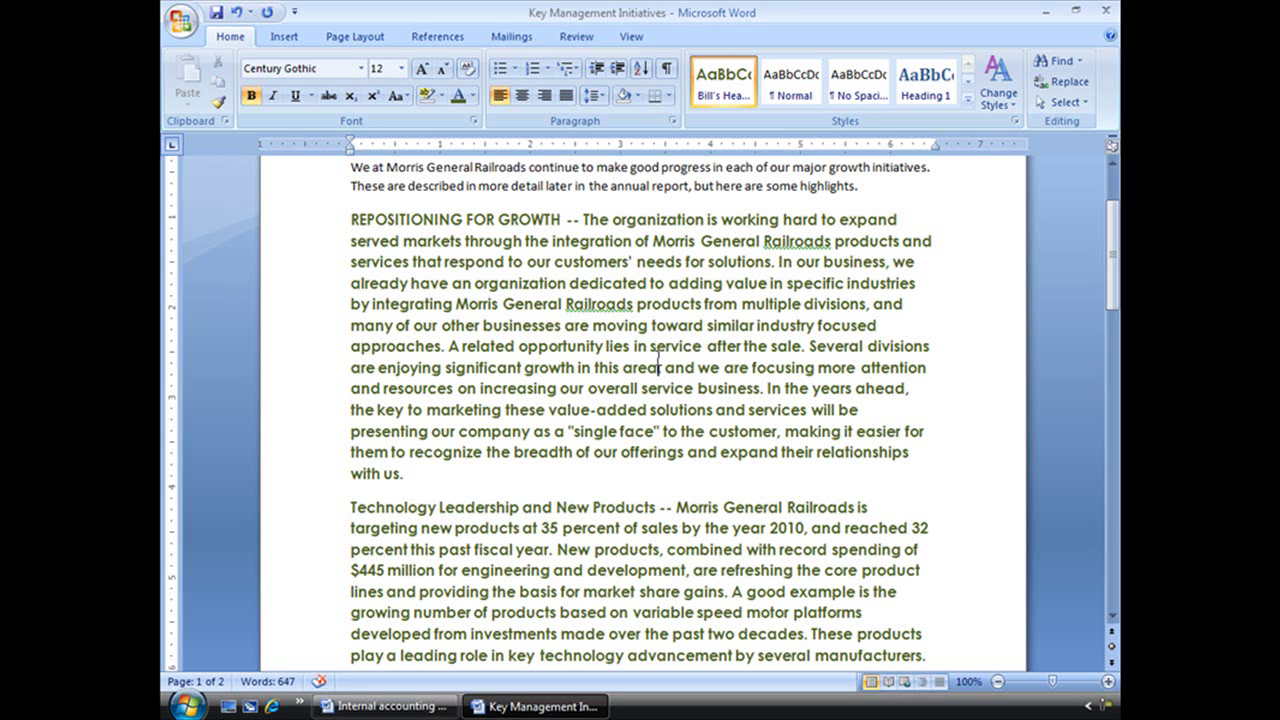
# - Undo the Bill's Header style on both headings
pyautogui.click(968, 100)
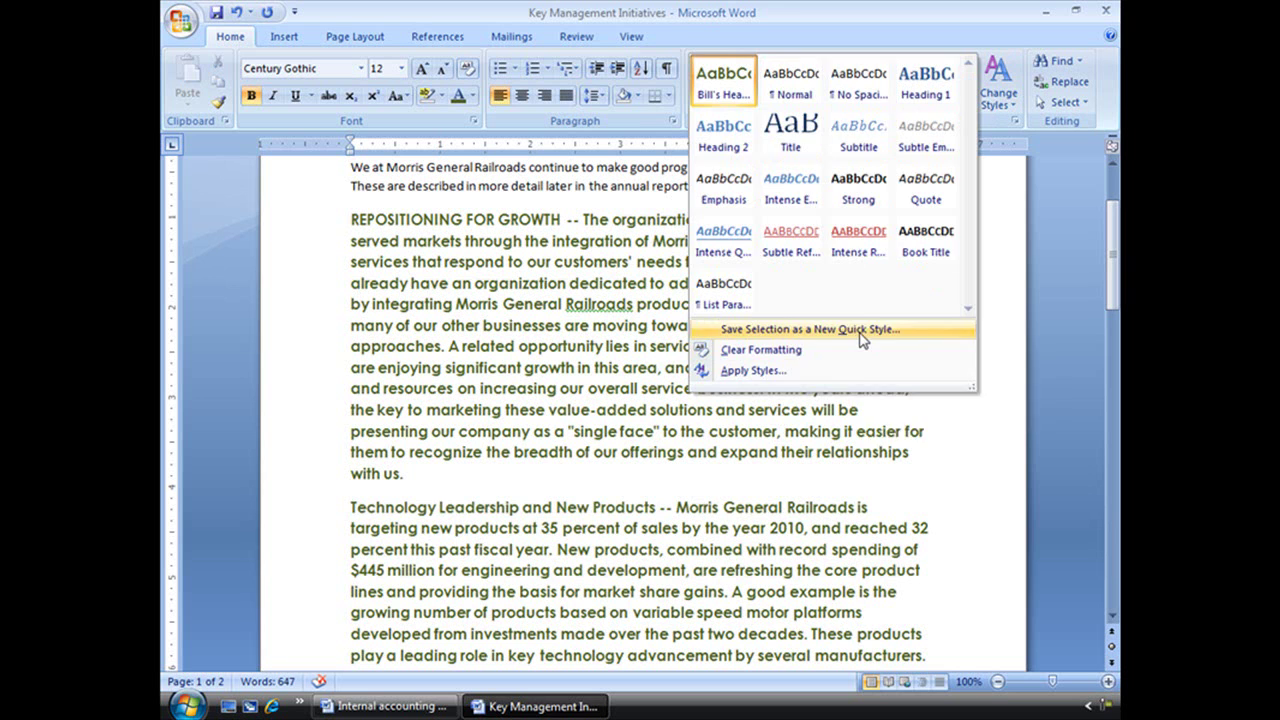
pyautogui.click(1082, 289)
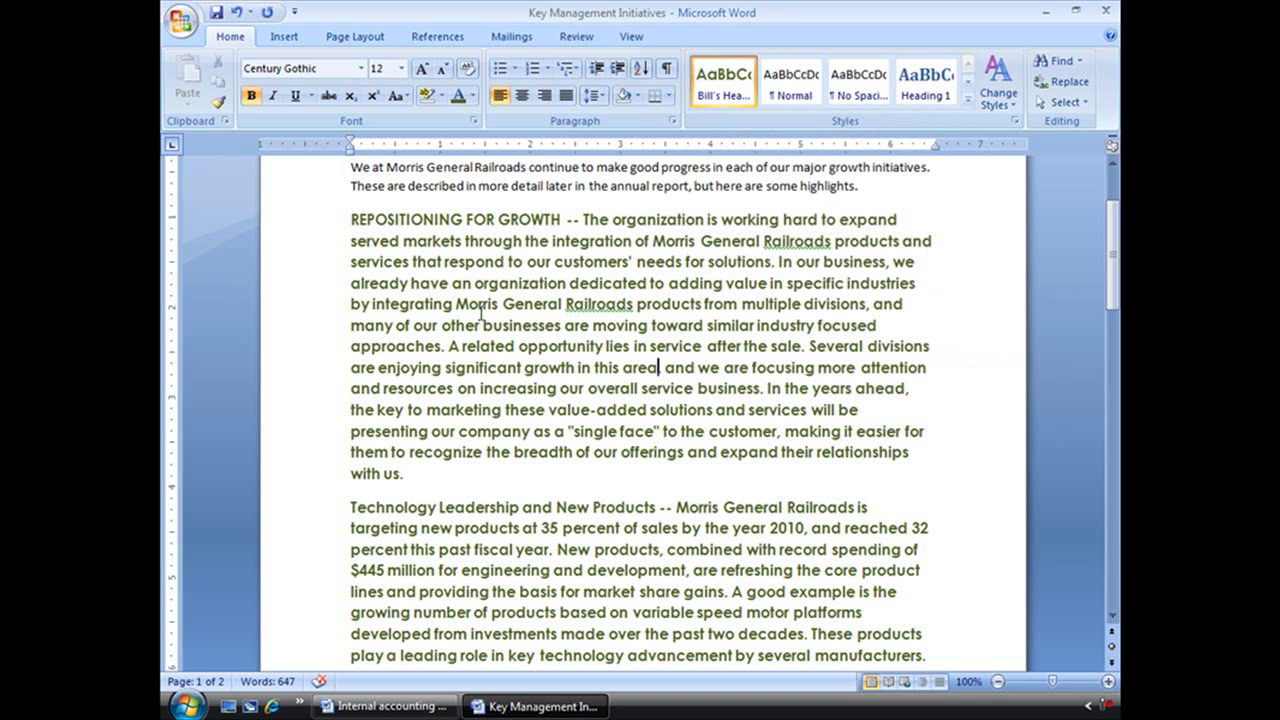
pyautogui.click(238, 12)
pyautogui.click(238, 12)
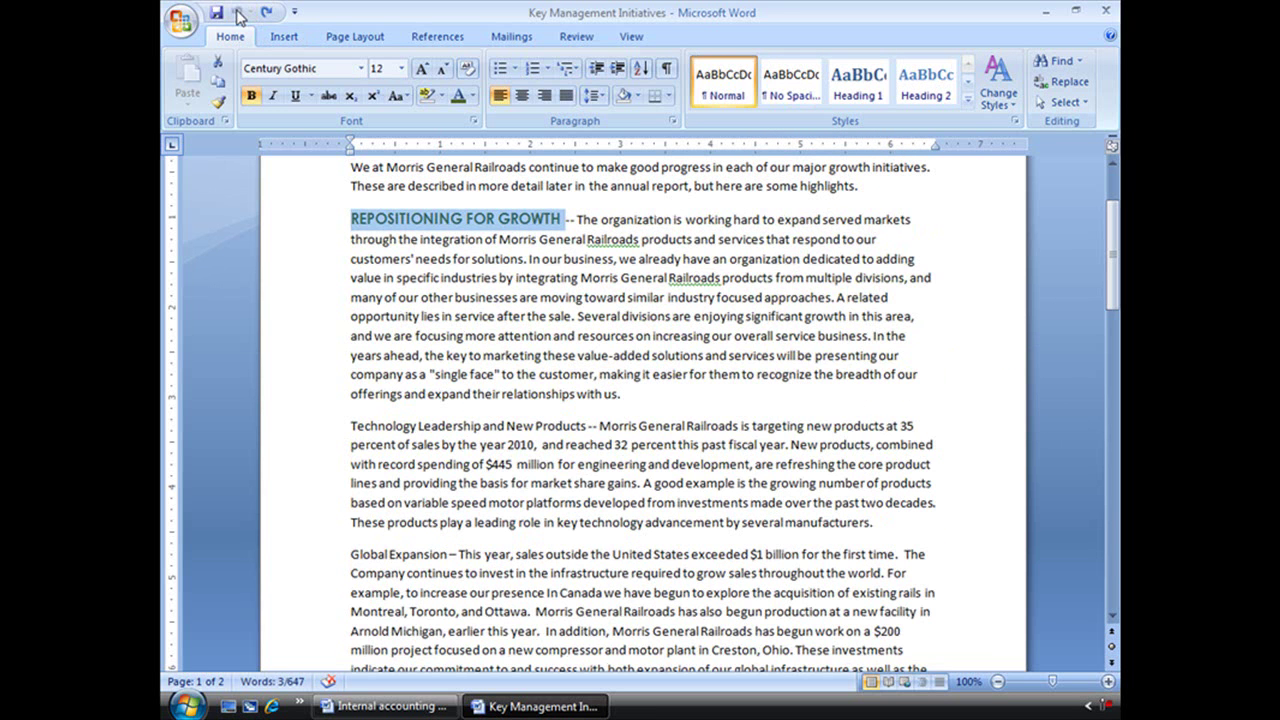
# - Reset the heading's colour to Automatic and change its case to Capitalize Each Word
pyautogui.click(473, 96)
pyautogui.click(462, 120)
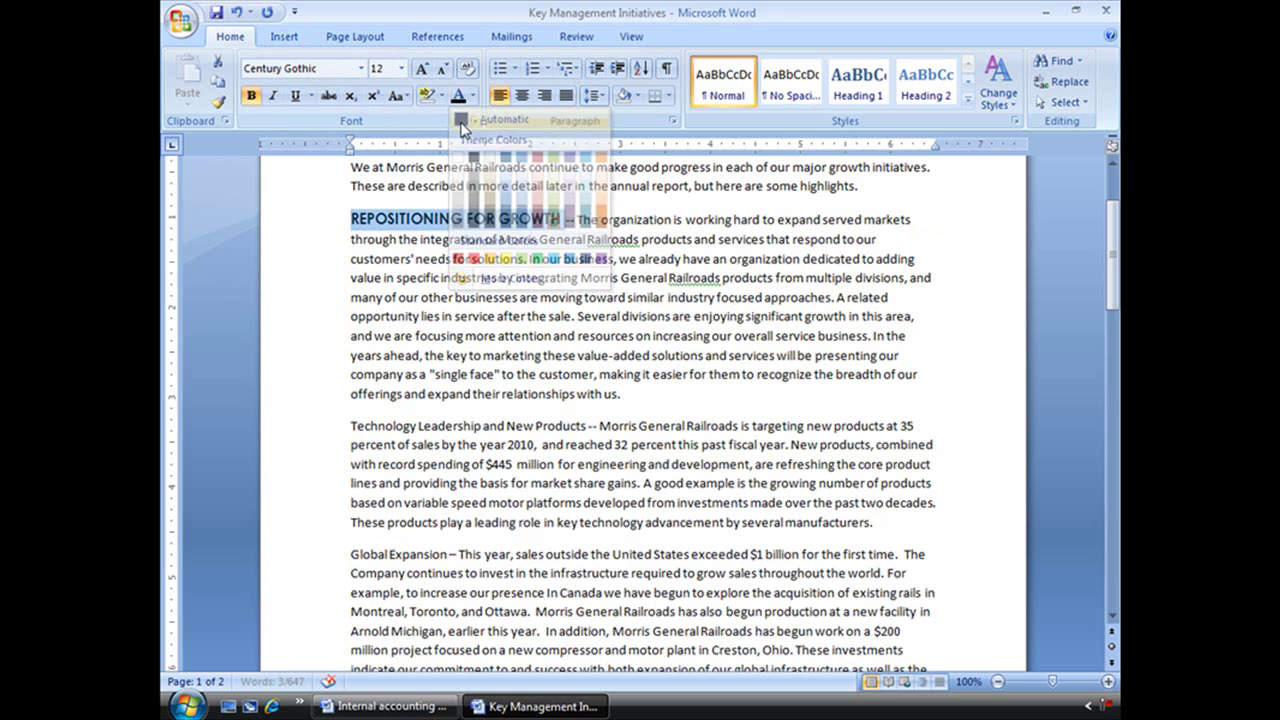
pyautogui.click(398, 96)
pyautogui.click(450, 190)
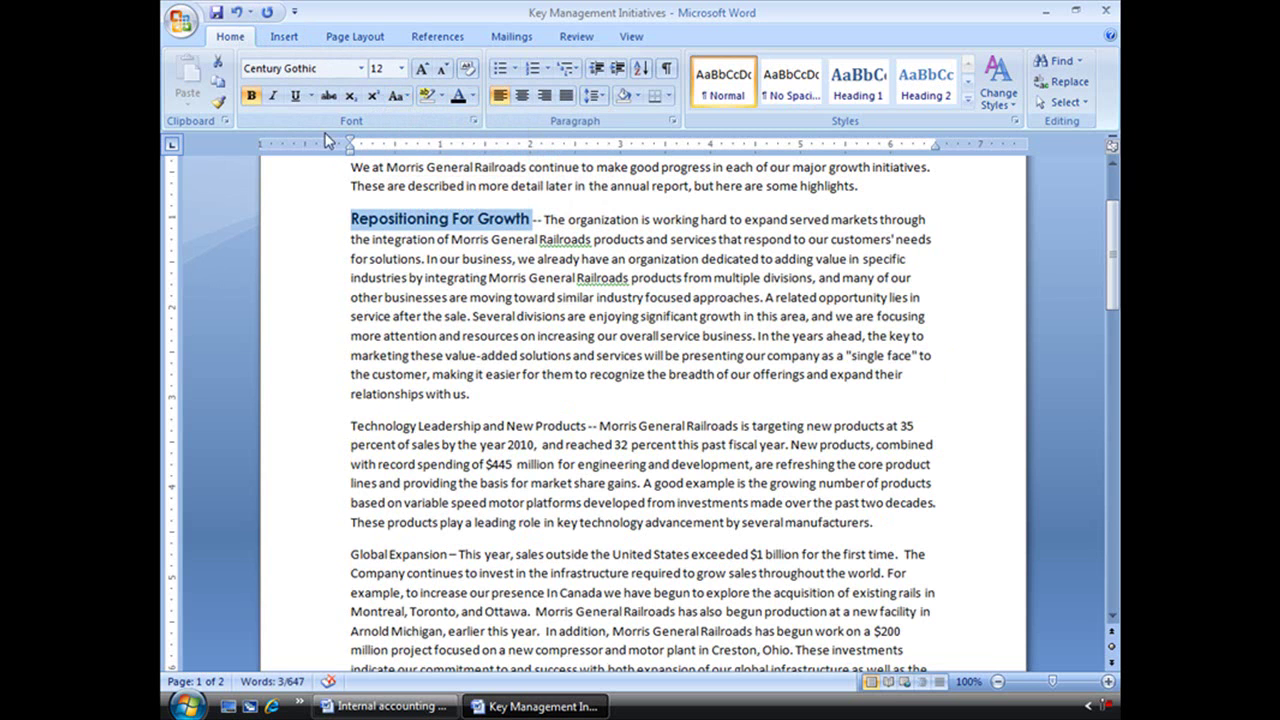
# - Set the heading font to Calibri at 11 pt
pyautogui.click(361, 68)
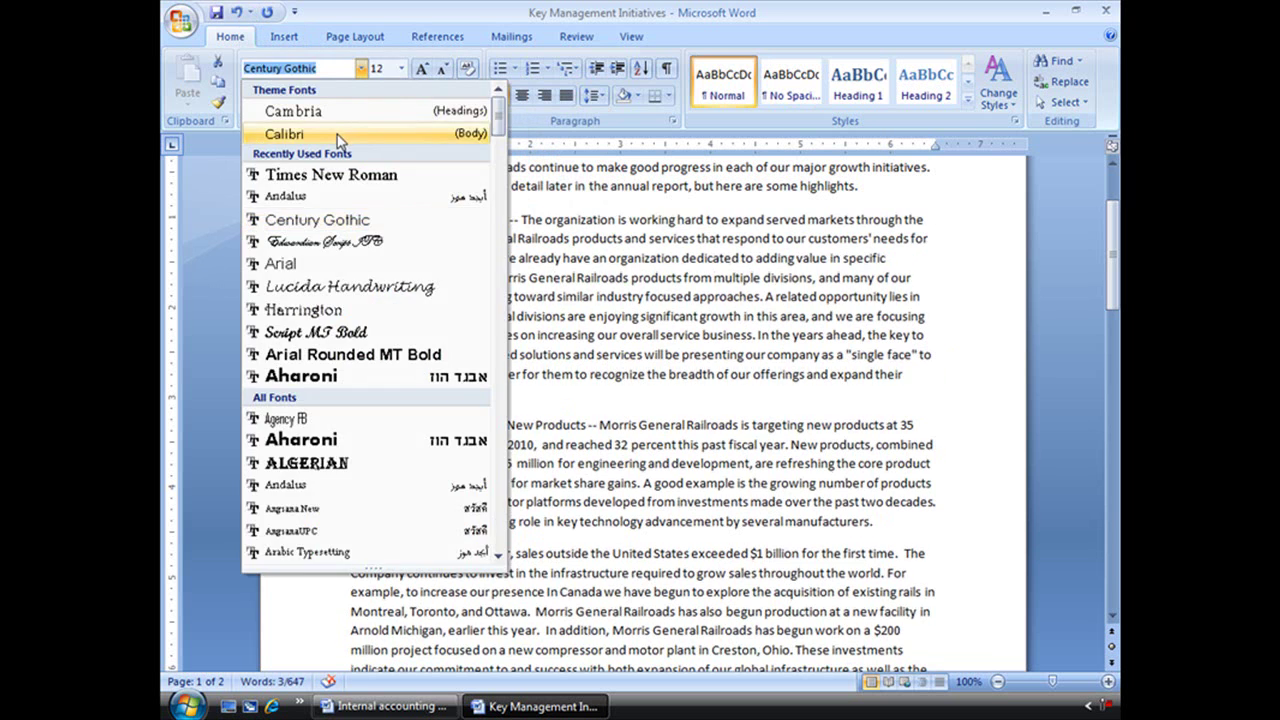
pyautogui.click(335, 130)
pyautogui.click(400, 70)
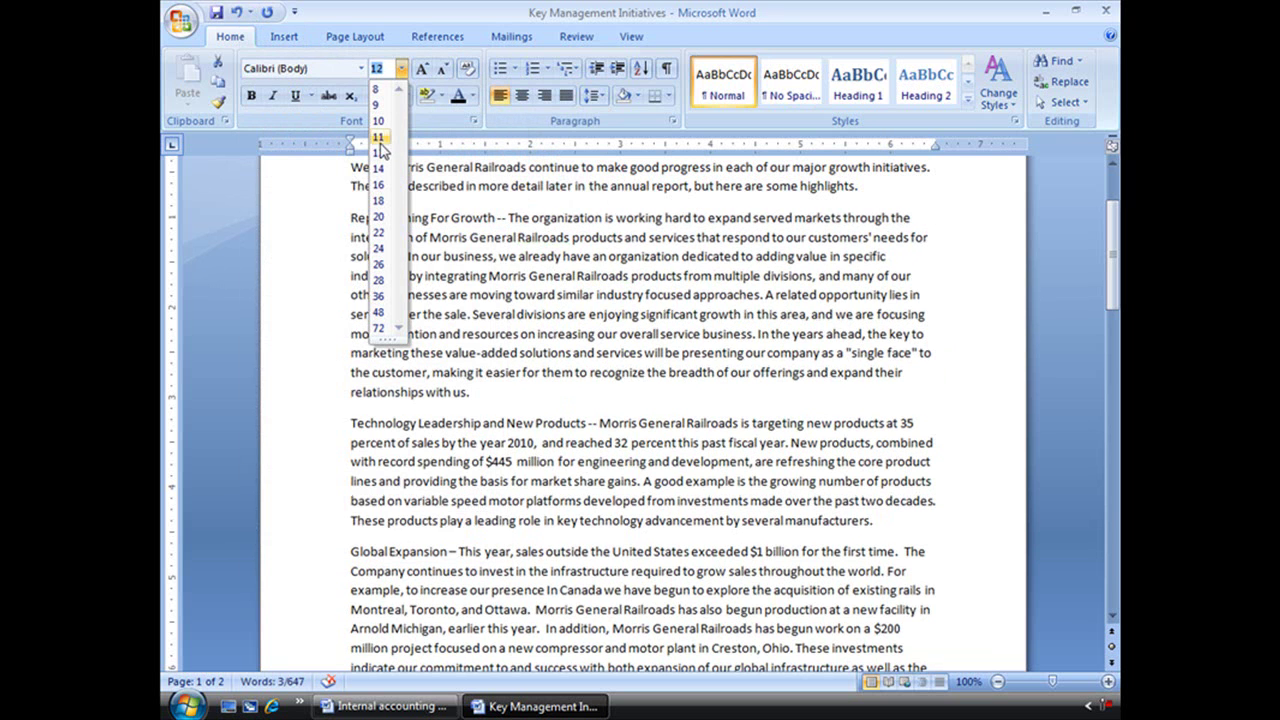
pyautogui.click(385, 142)
pyautogui.click(322, 258)
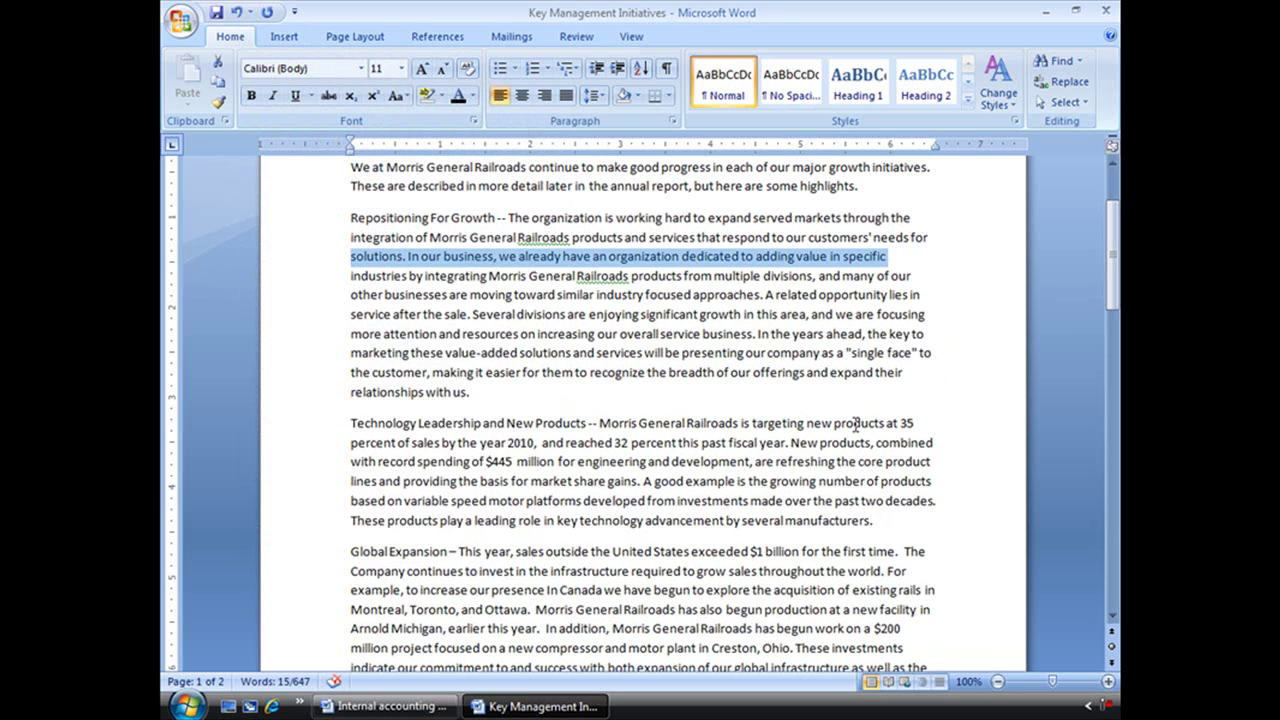
pyautogui.click(354, 220)
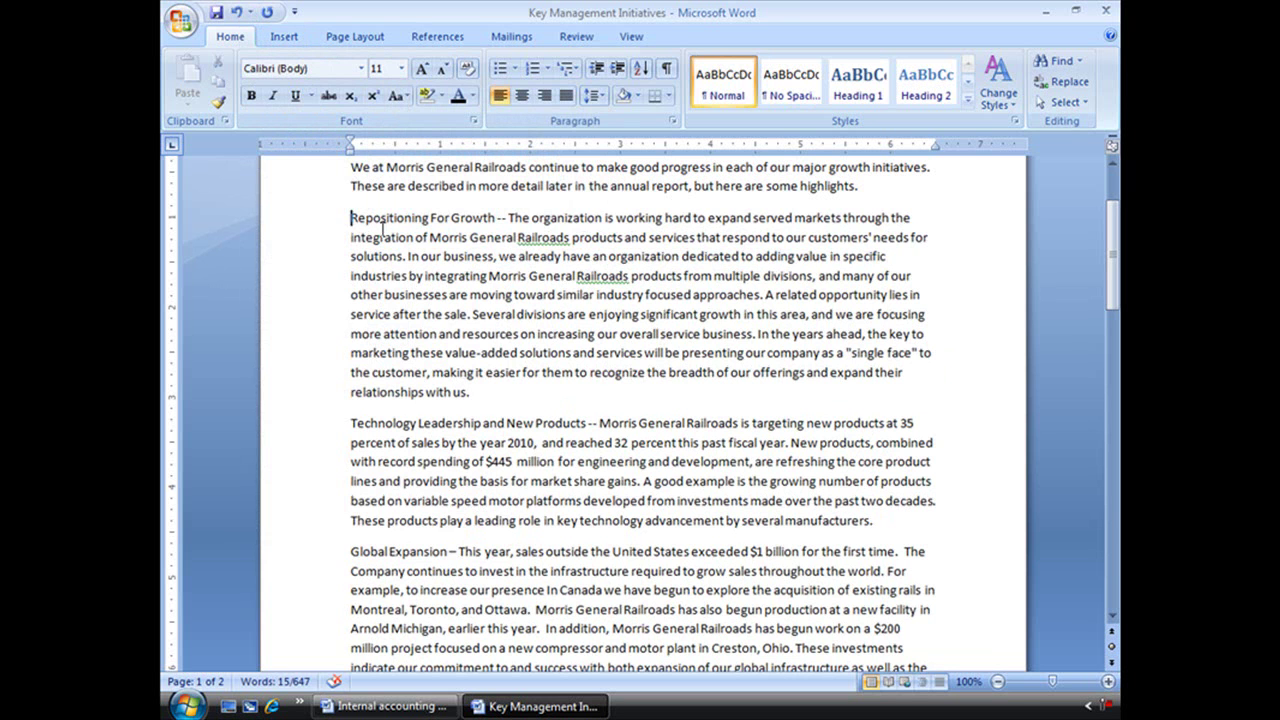
pyautogui.scroll(1, 840, 323)
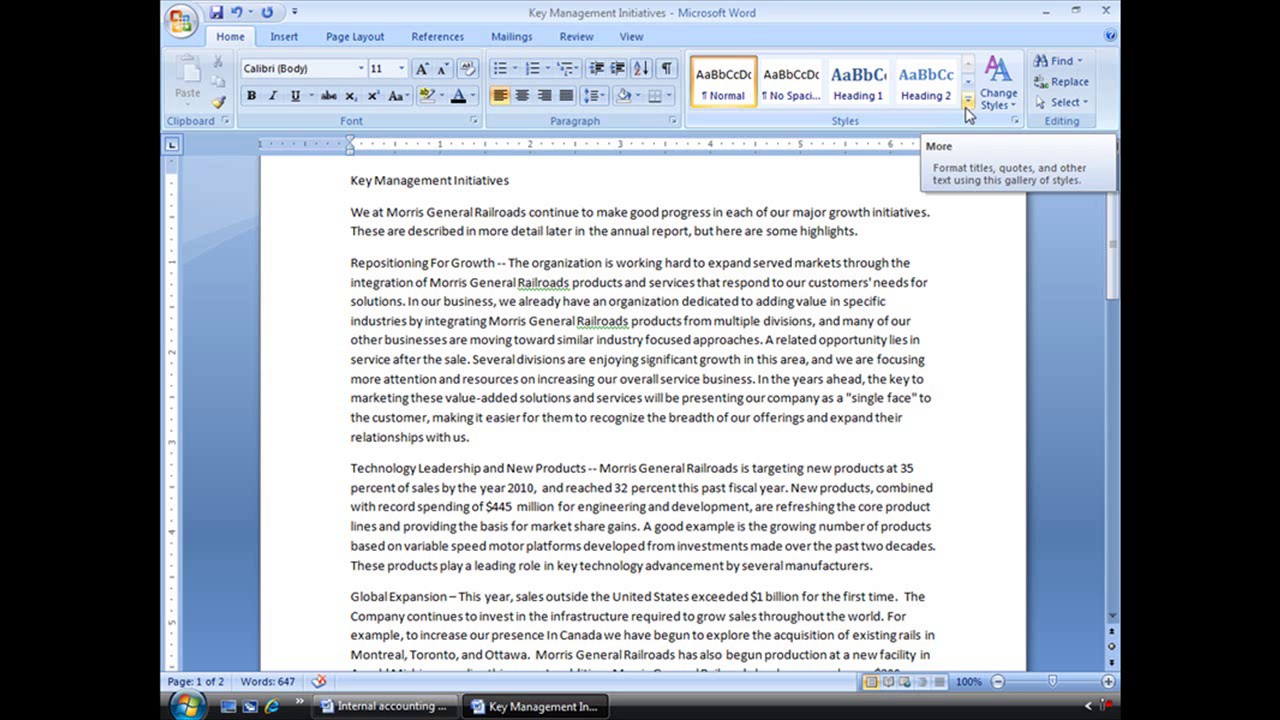
# - Open the Styles pane and start a new style from formatting
pyautogui.click(1015, 121)
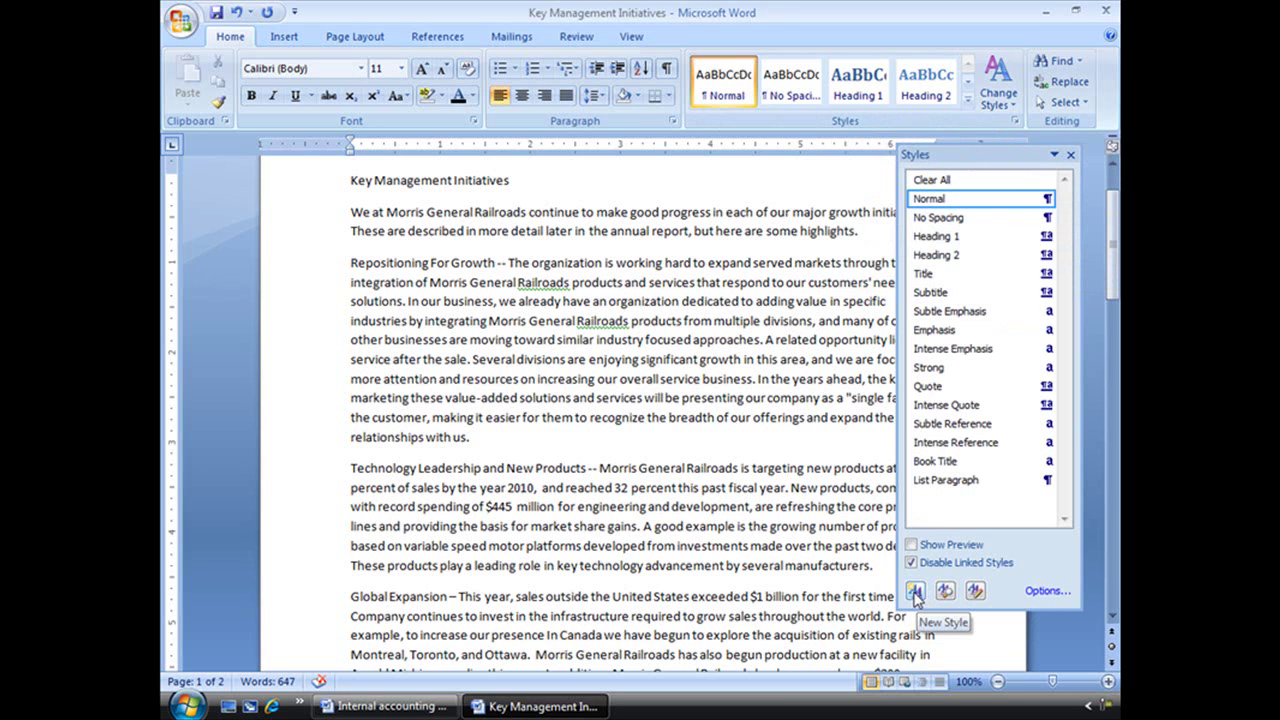
pyautogui.click(915, 592)
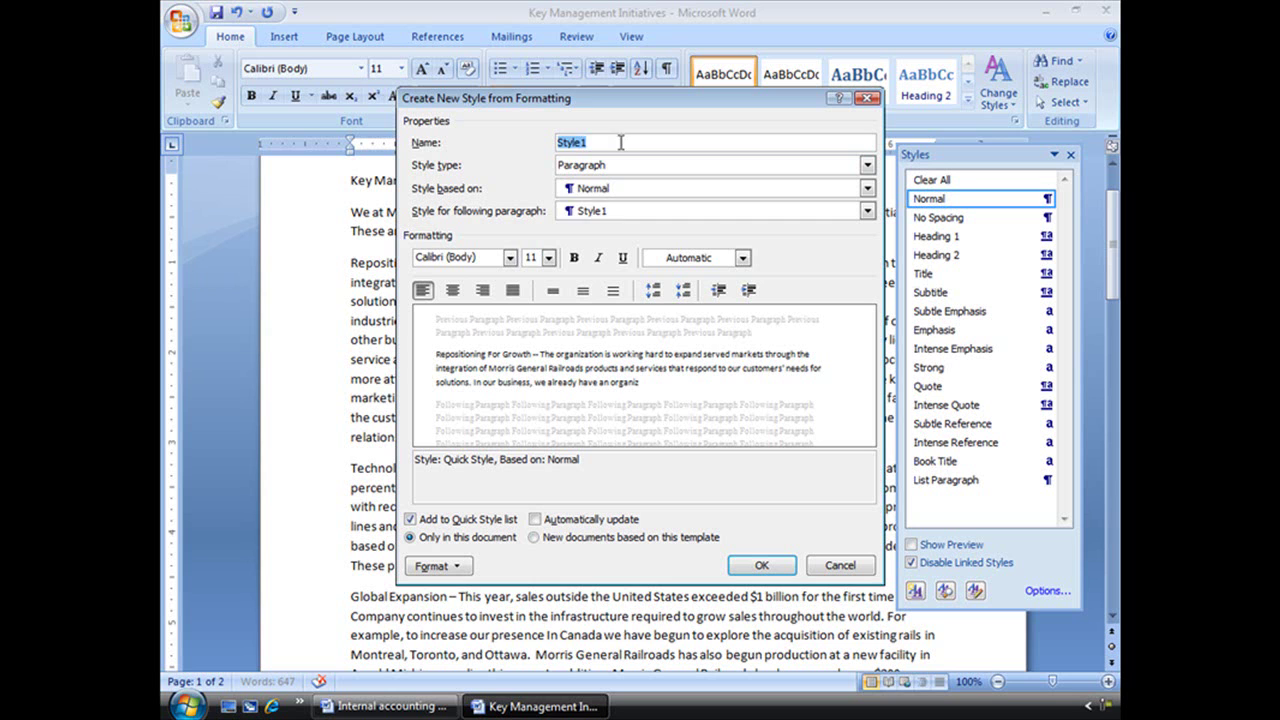
# - Name the new style 'Bill's Header' and make it a character style
pyautogui.write("Bill's Header")
pyautogui.click(867, 168)
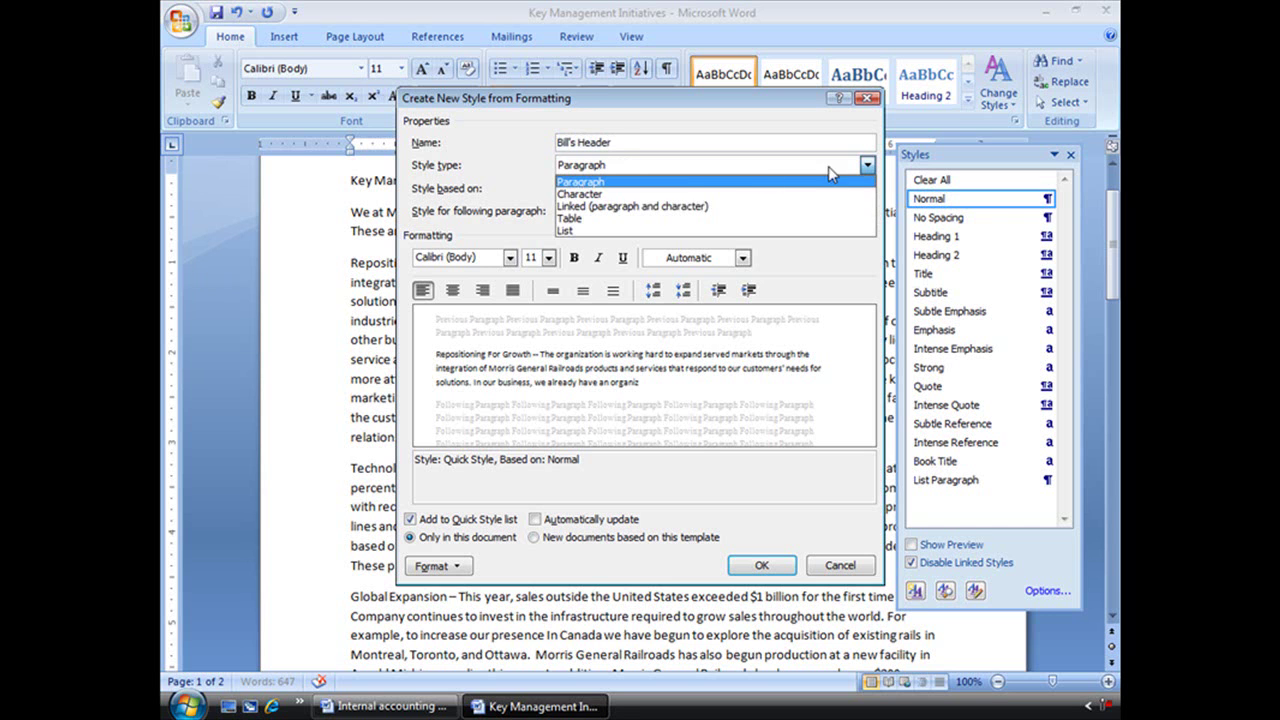
pyautogui.click(660, 196)
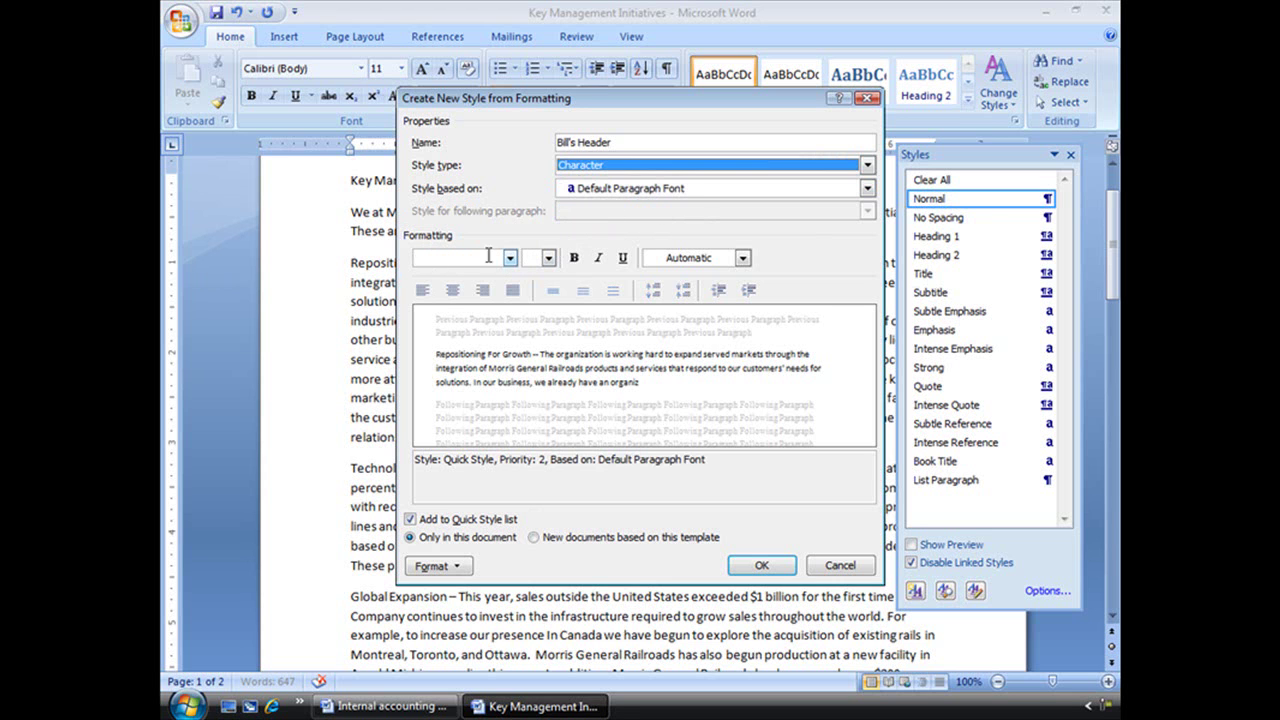
# - Set the style to Century Gothic 12 pt bold in the olive Accent 3 colour
pyautogui.click(509, 258)
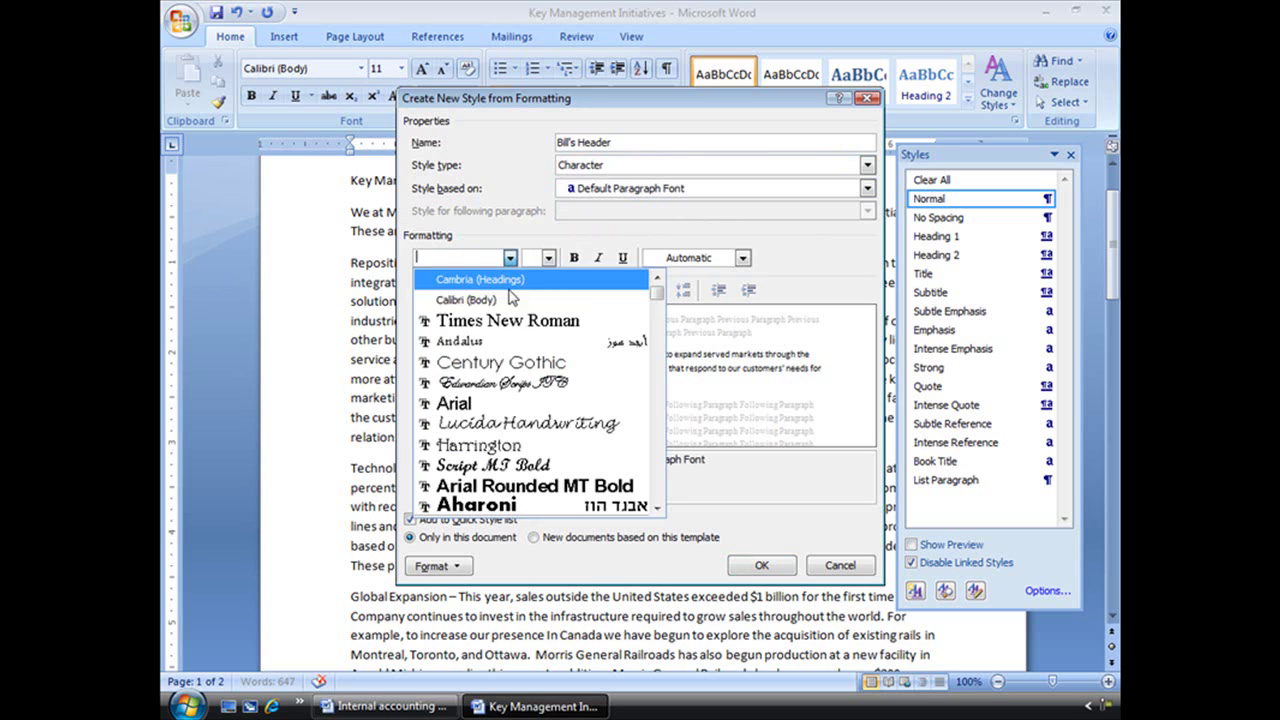
pyautogui.click(554, 360)
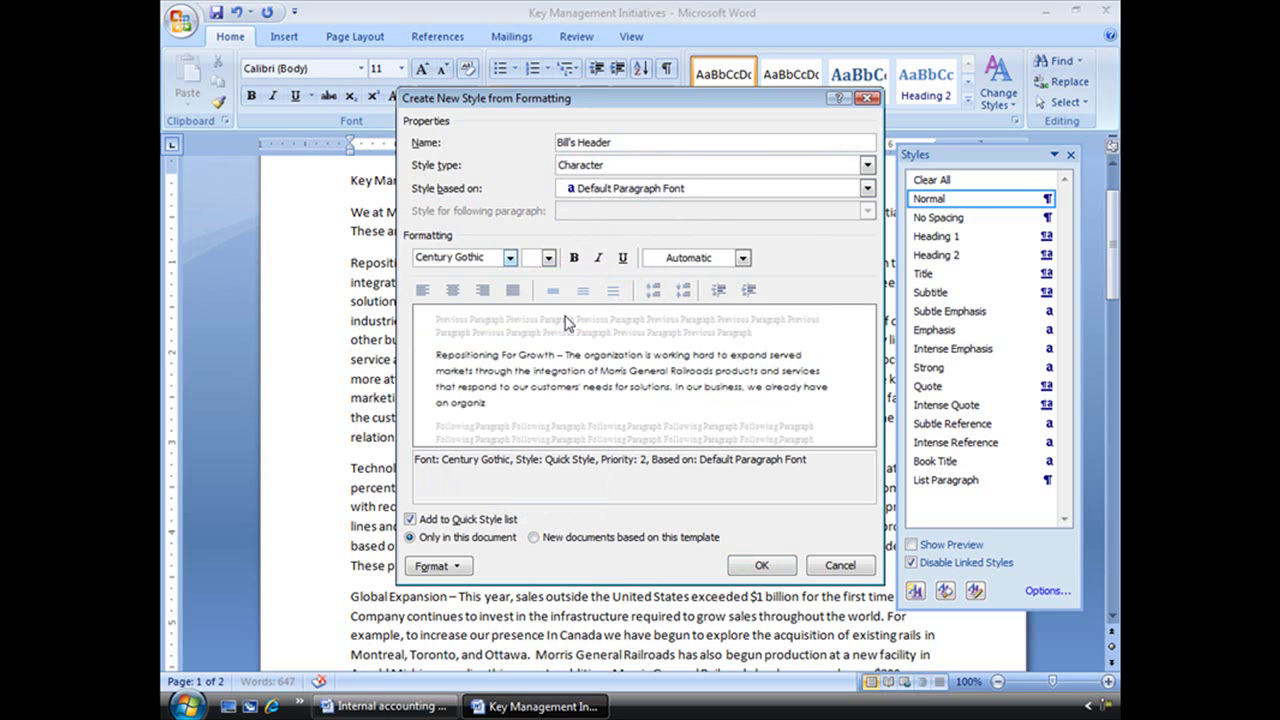
pyautogui.click(548, 258)
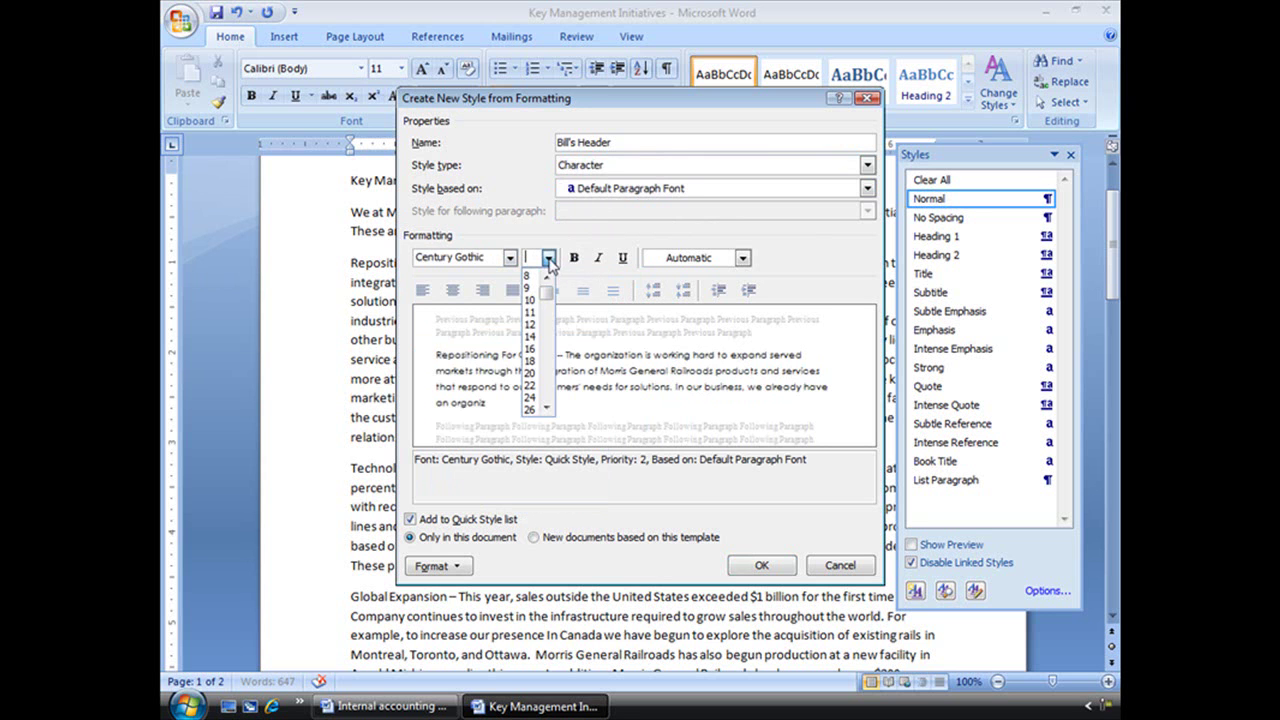
pyautogui.click(531, 325)
pyautogui.click(574, 257)
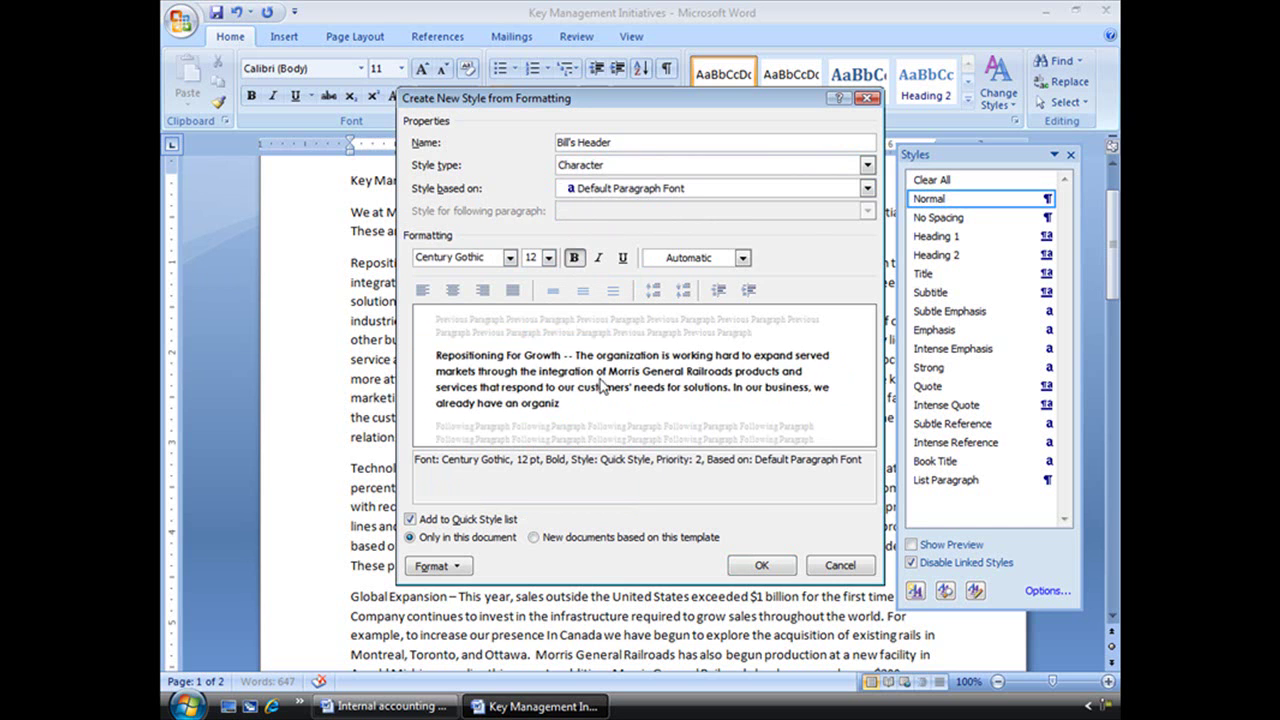
pyautogui.click(742, 258)
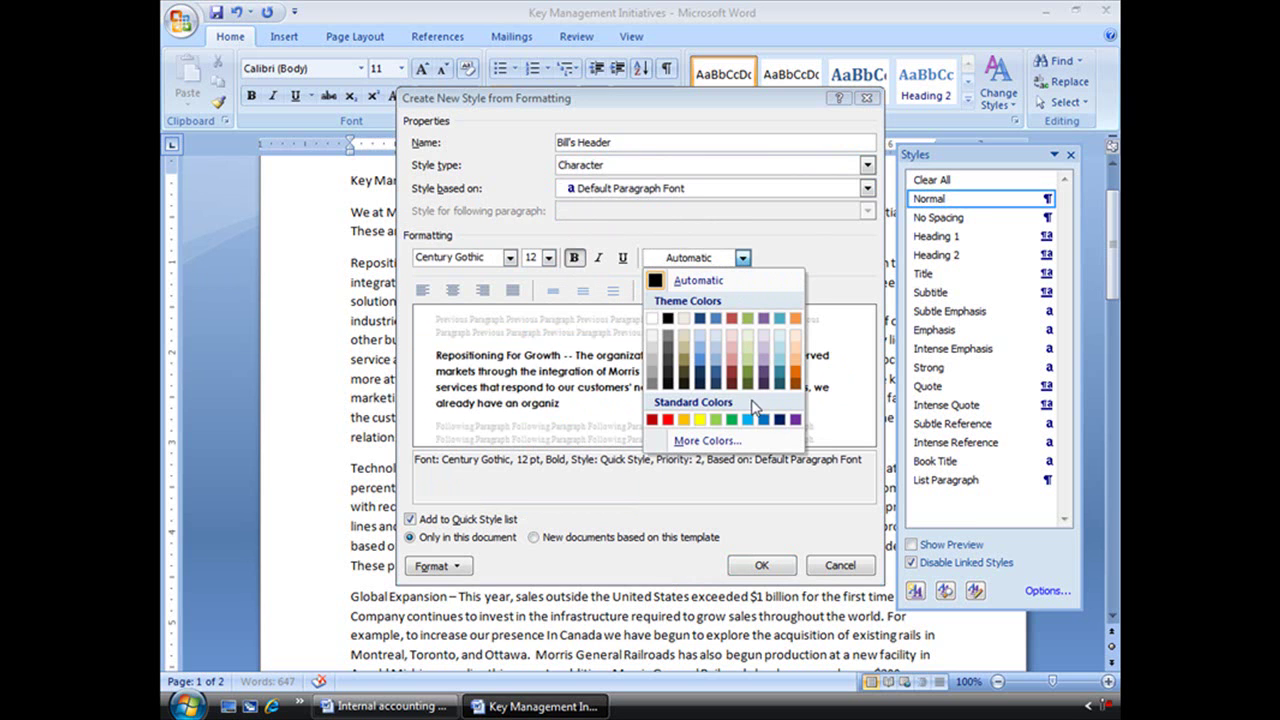
pyautogui.click(748, 381)
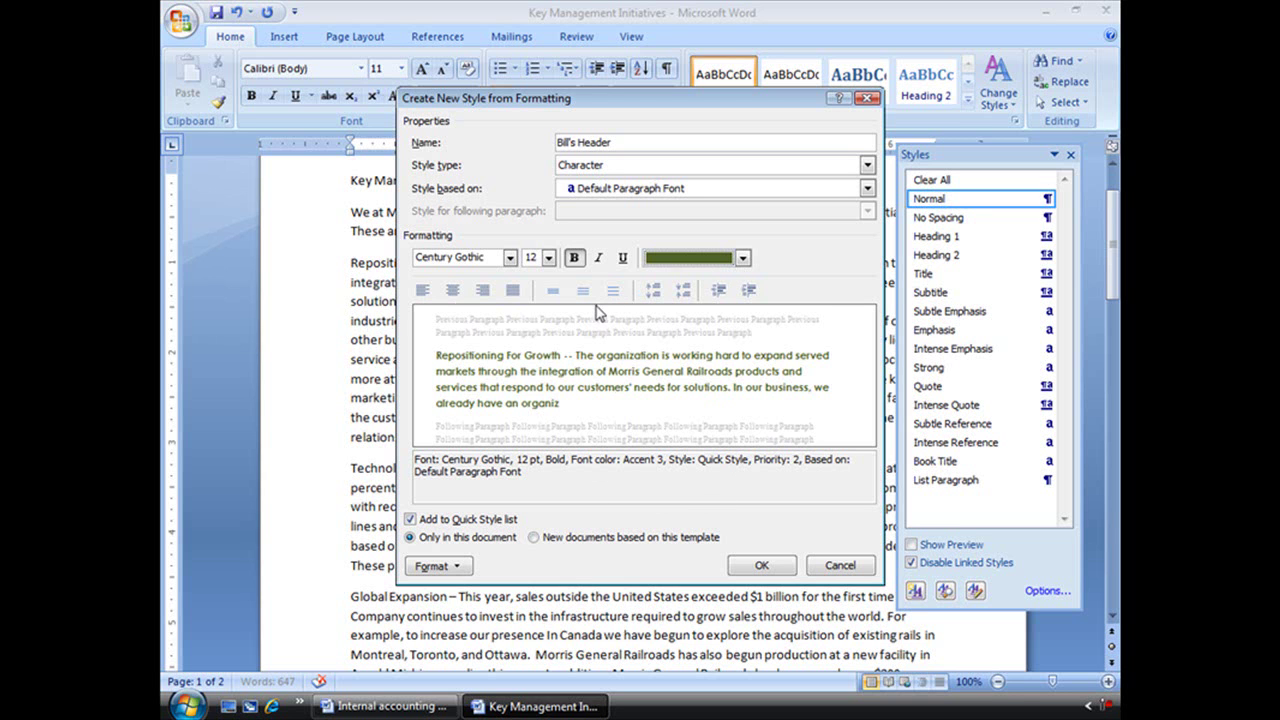
# - Add All caps to Bill's Header, store it in the template for new documents, and create it
pyautogui.click(457, 567)
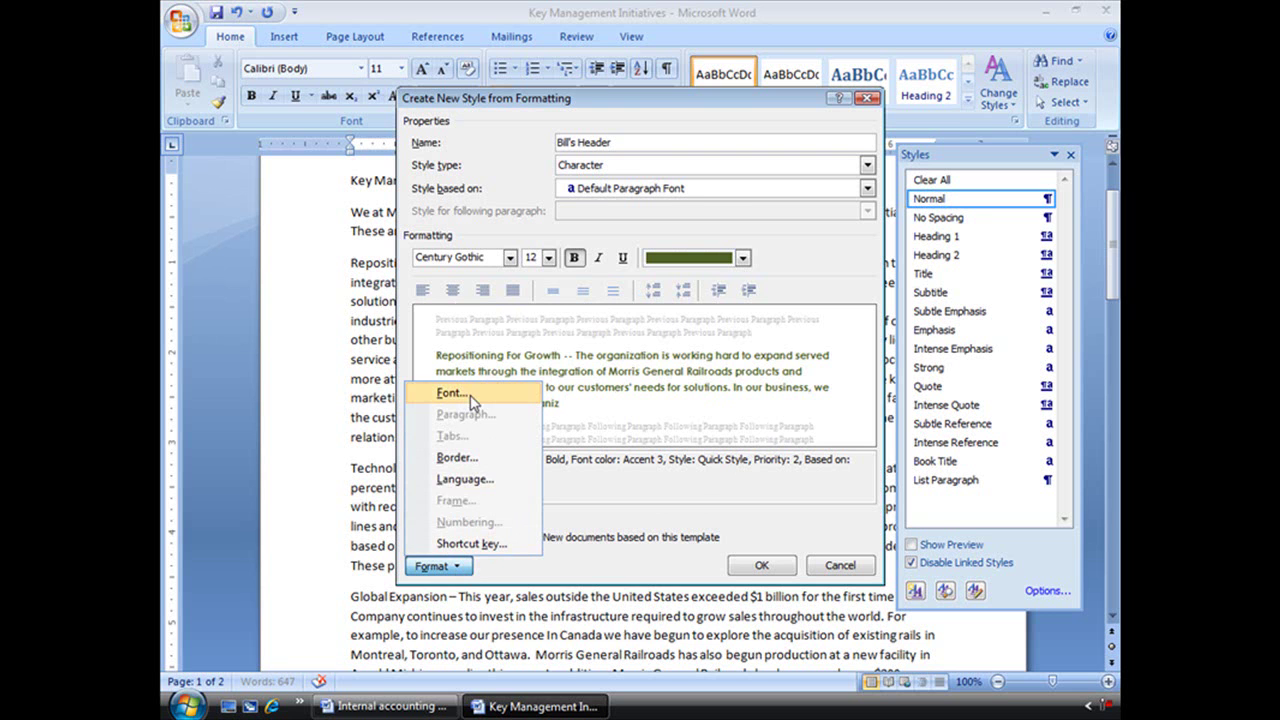
pyautogui.click(470, 394)
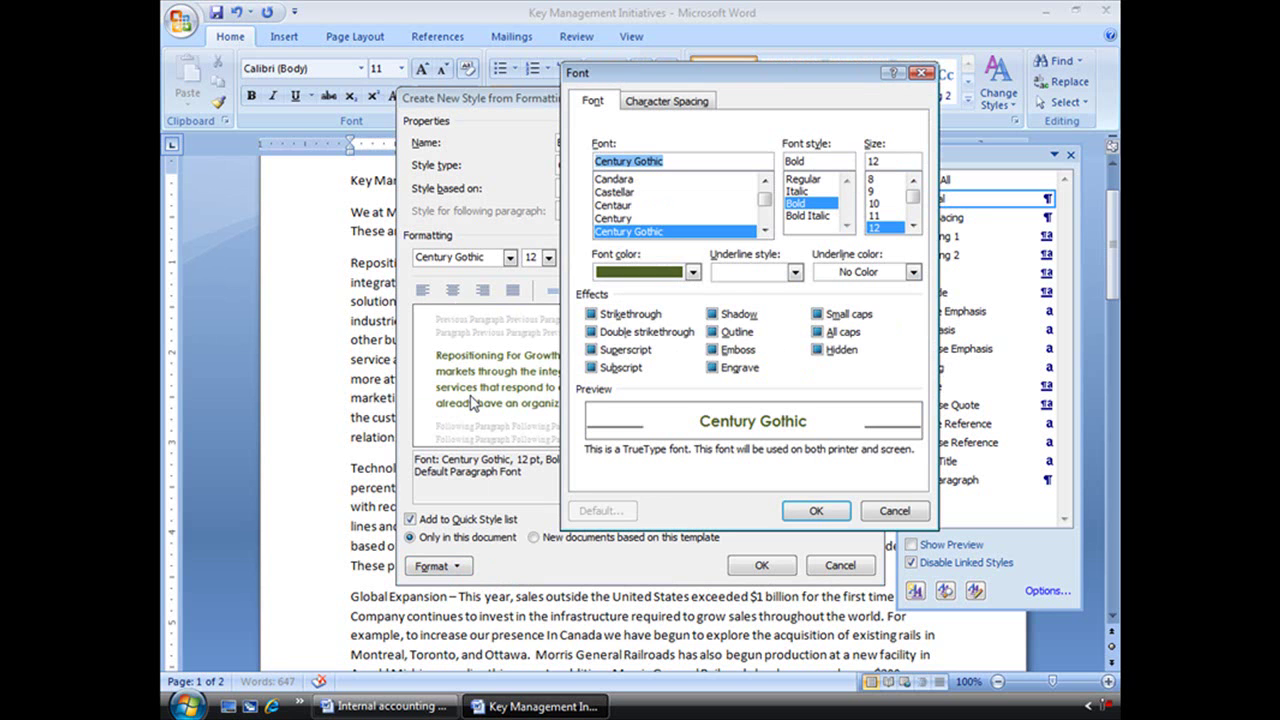
pyautogui.click(818, 332)
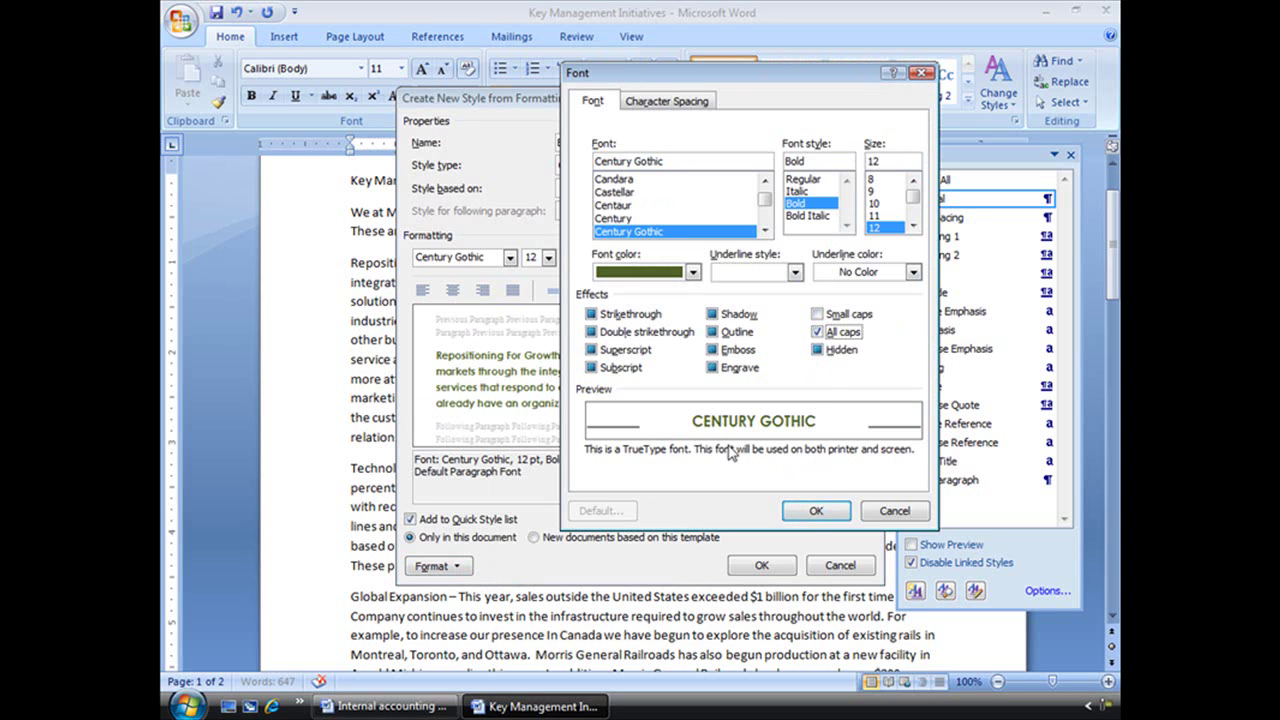
pyautogui.click(817, 512)
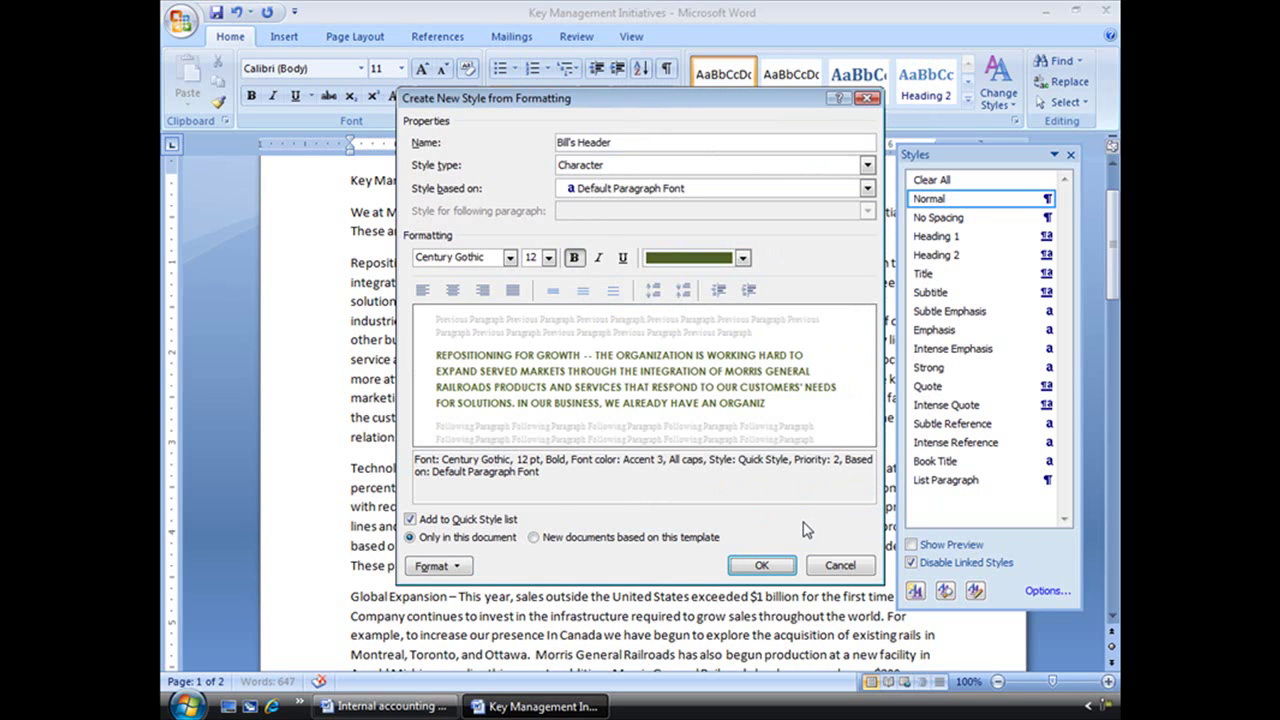
pyautogui.click(535, 538)
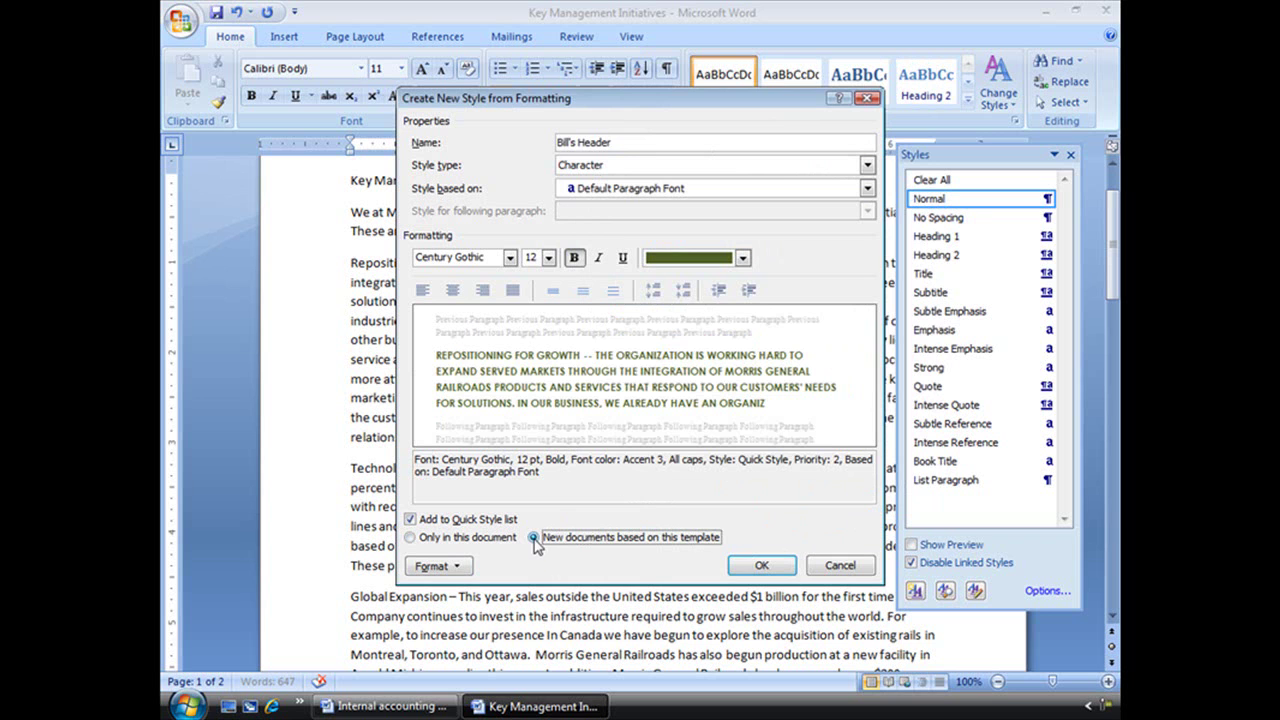
pyautogui.click(761, 566)
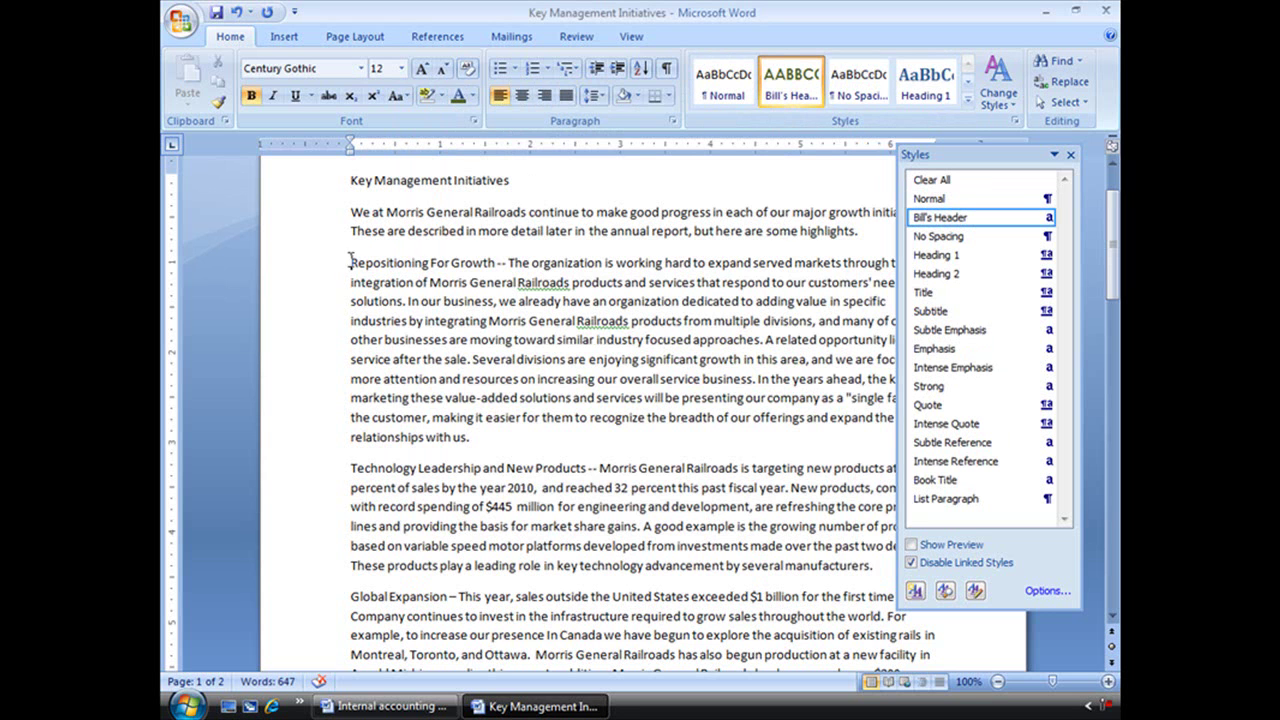
# - Apply Bill's Header to Repositioning For Growth, Technology Leadership and New Products, Global Expansion, and Strategic Partnerships
pyautogui.moveTo(350, 262); pyautogui.dragTo(496, 264)
pyautogui.click(790, 82)
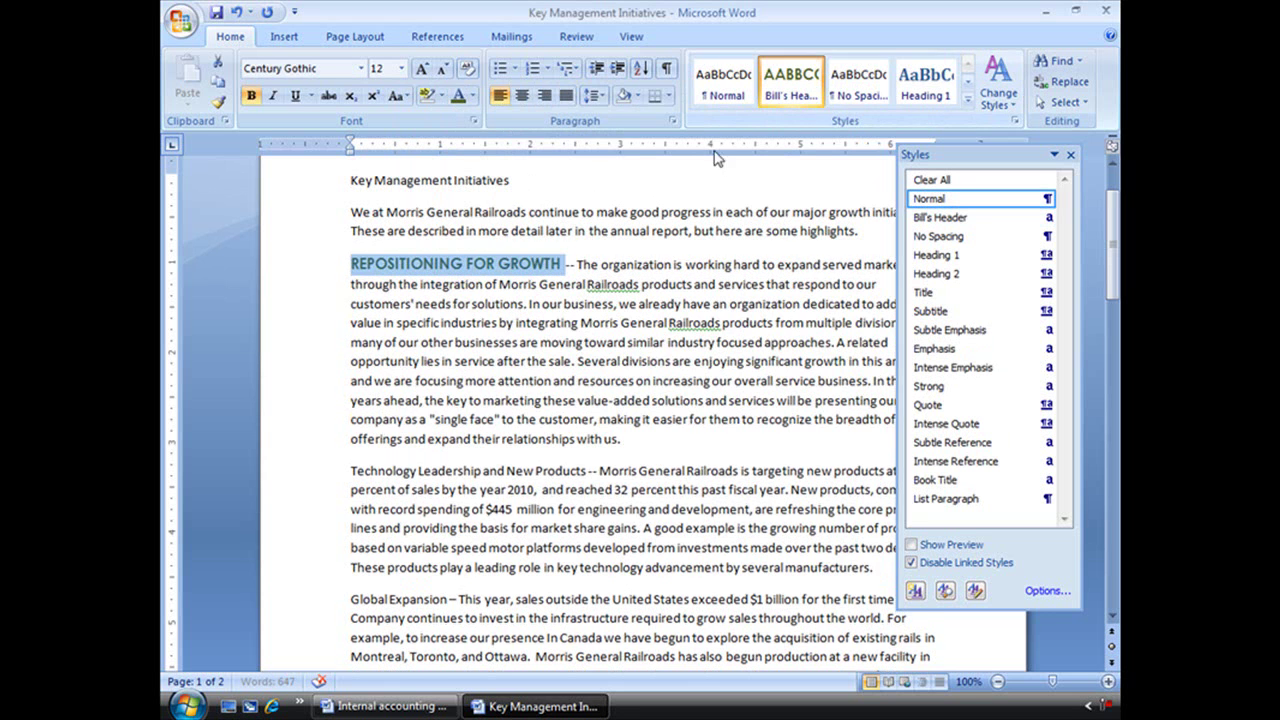
pyautogui.moveTo(352, 468); pyautogui.dragTo(586, 471)
pyautogui.click(790, 82)
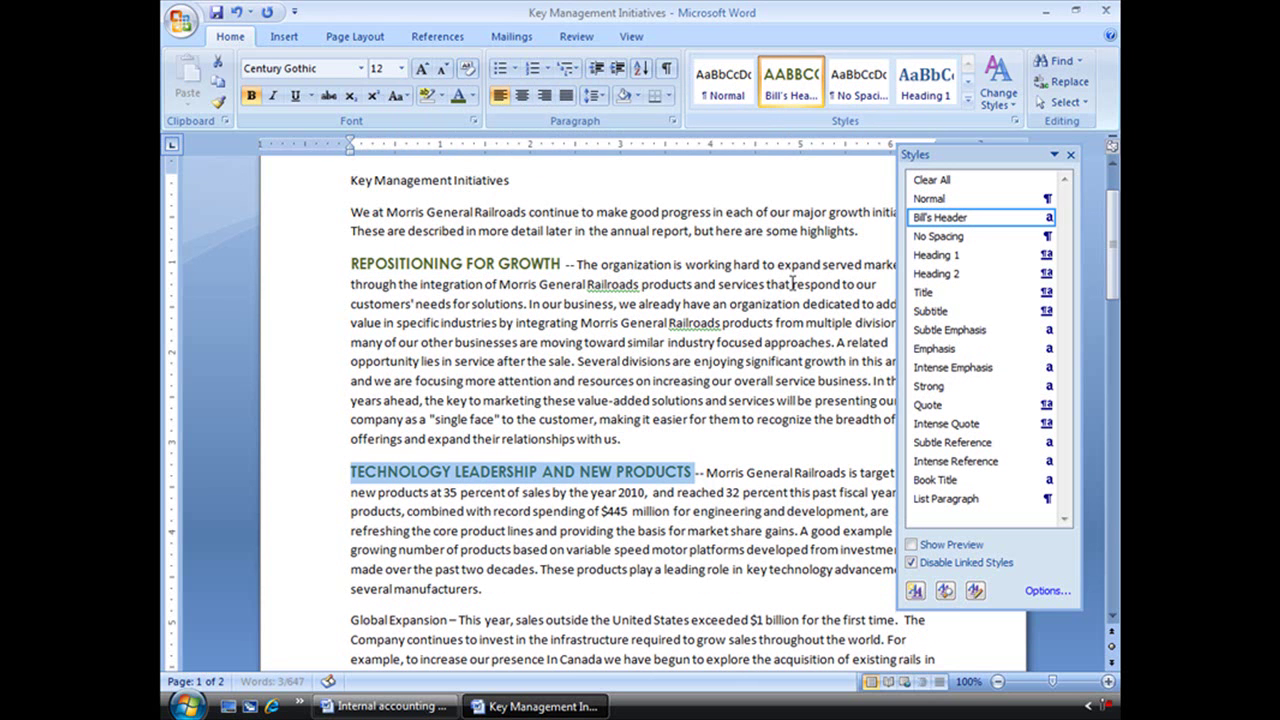
pyautogui.scroll(-3, 792, 284)
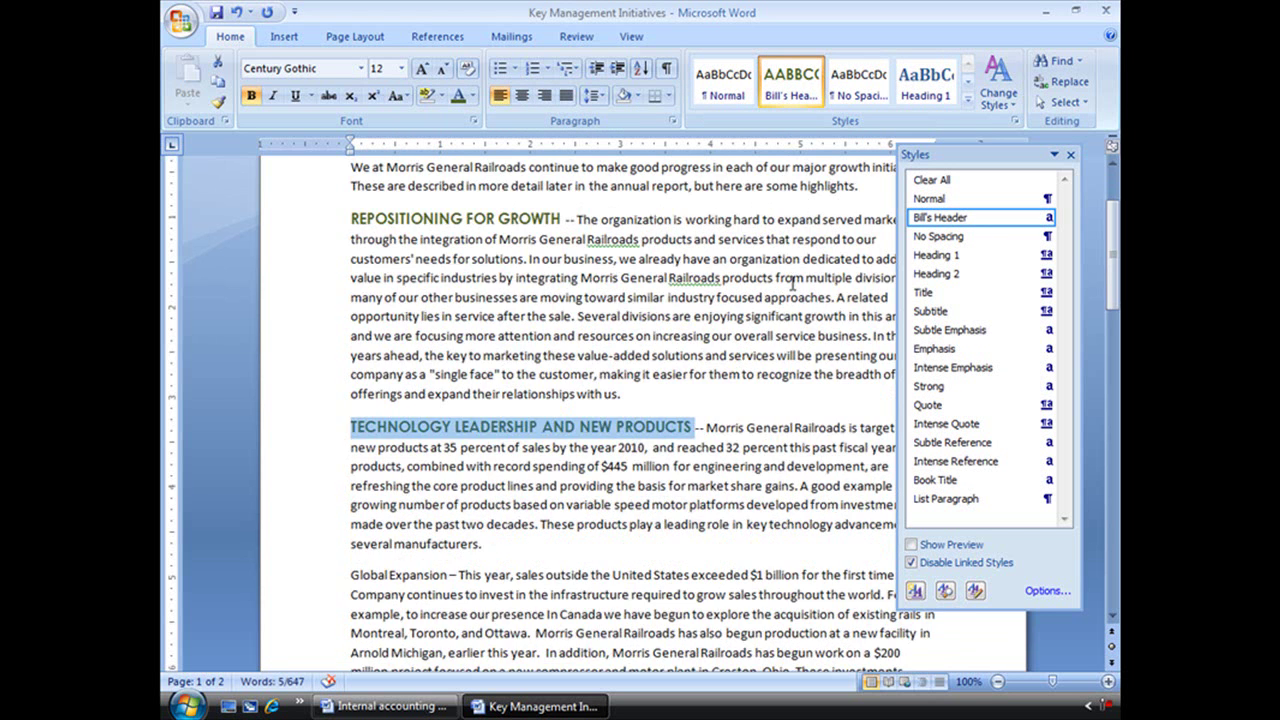
pyautogui.moveTo(350, 484); pyautogui.dragTo(448, 485)
pyautogui.click(785, 88)
pyautogui.scroll(-3, 600, 400)
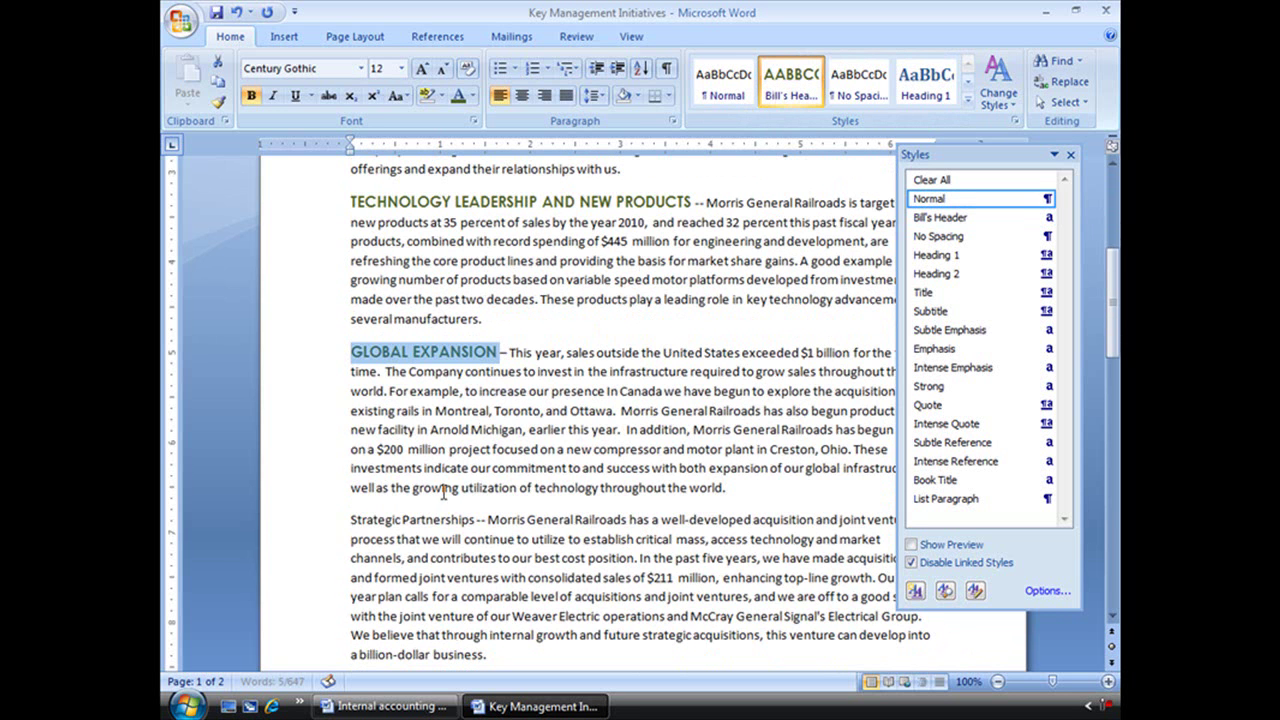
pyautogui.moveTo(350, 519); pyautogui.dragTo(474, 519)
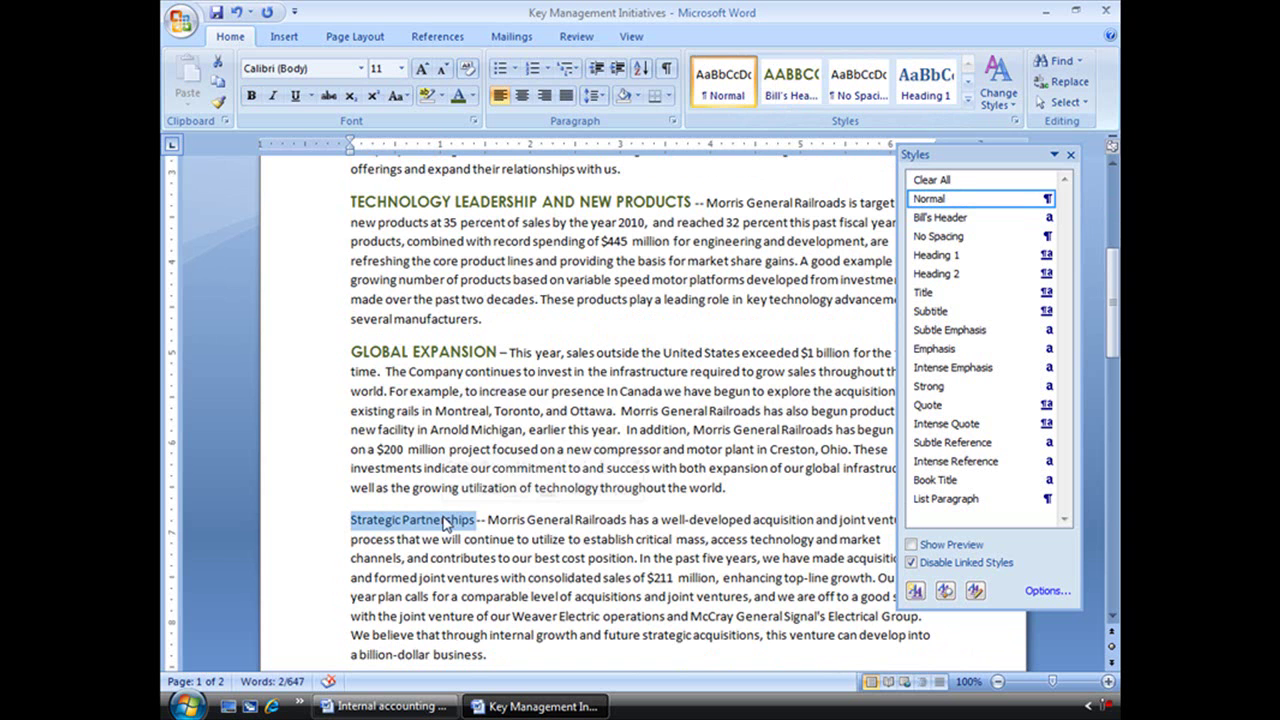
pyautogui.click(785, 88)
# - Close the Styles pane and bring up the Office menu to start a new document
pyautogui.click(1070, 155)
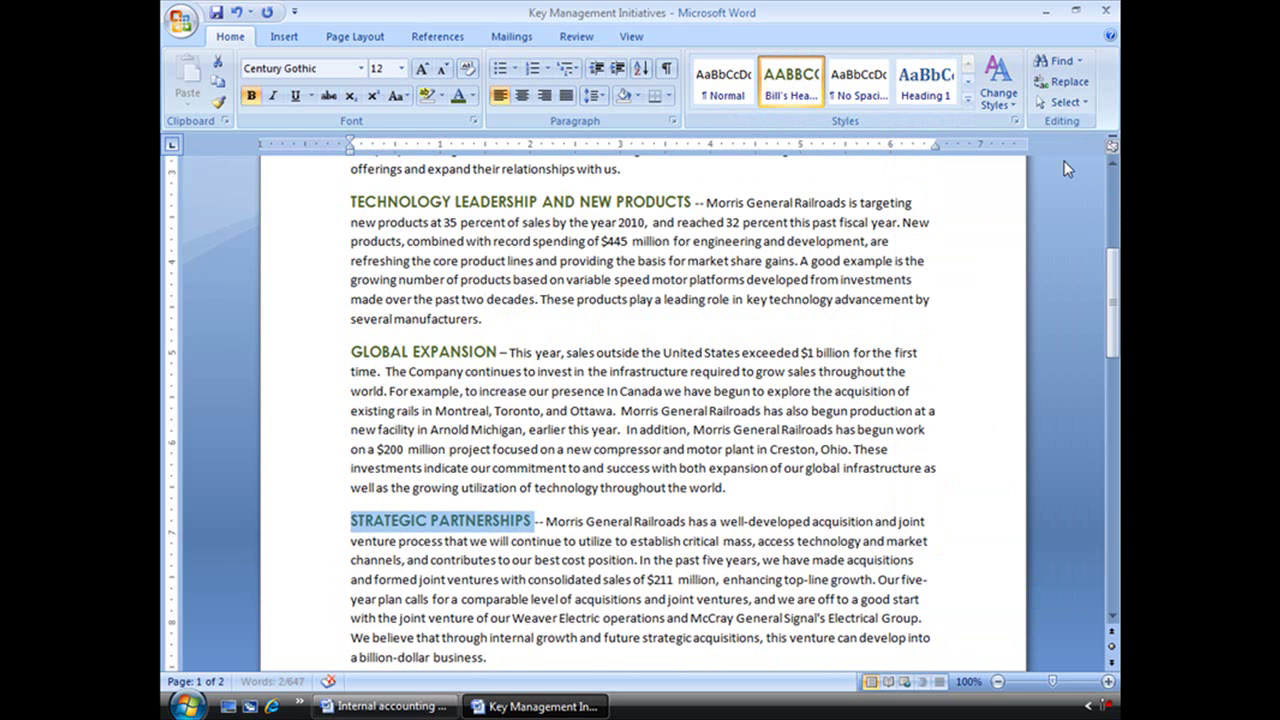
pyautogui.scroll(4, 822, 360)
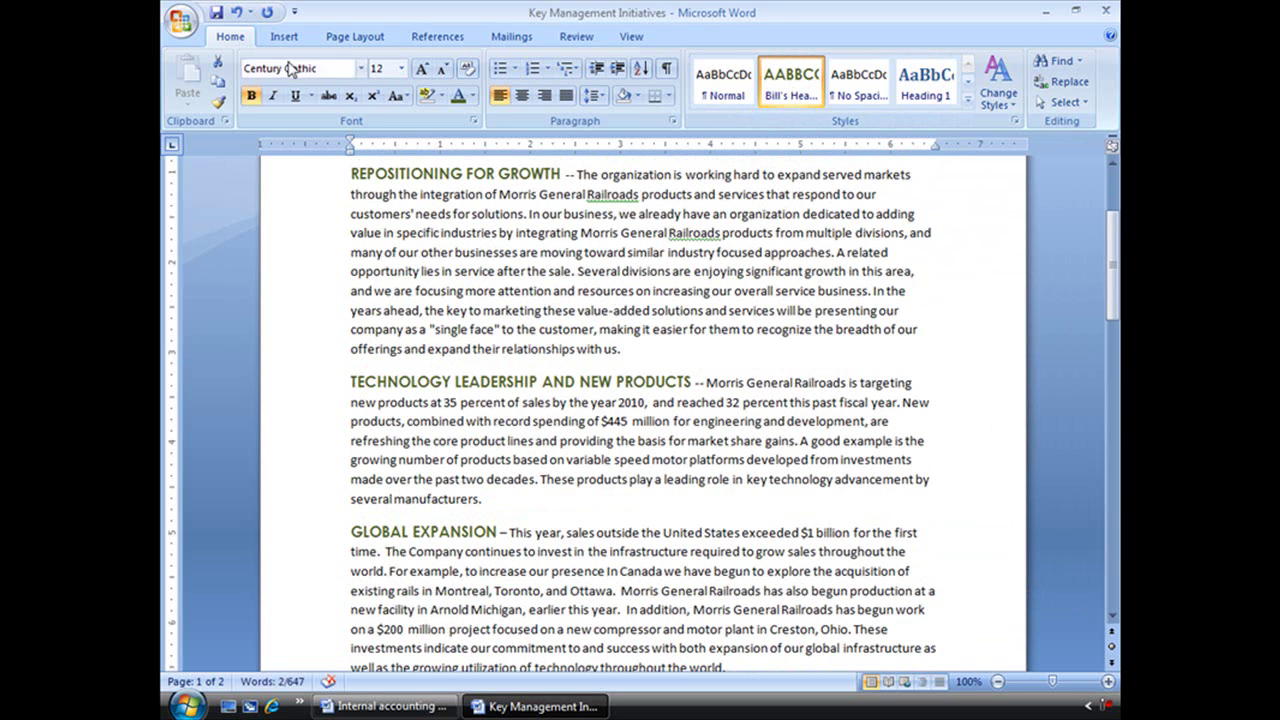
pyautogui.click(181, 21)
pyautogui.click(208, 66)
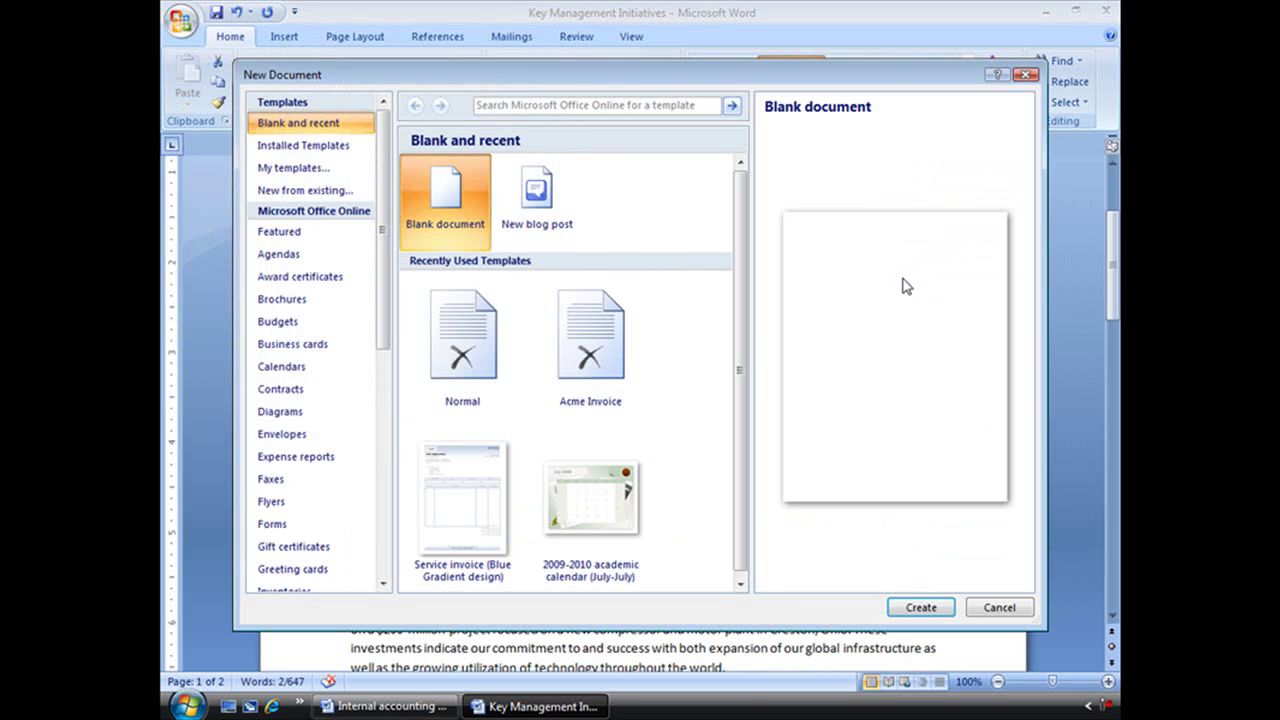
pyautogui.click(920, 606)
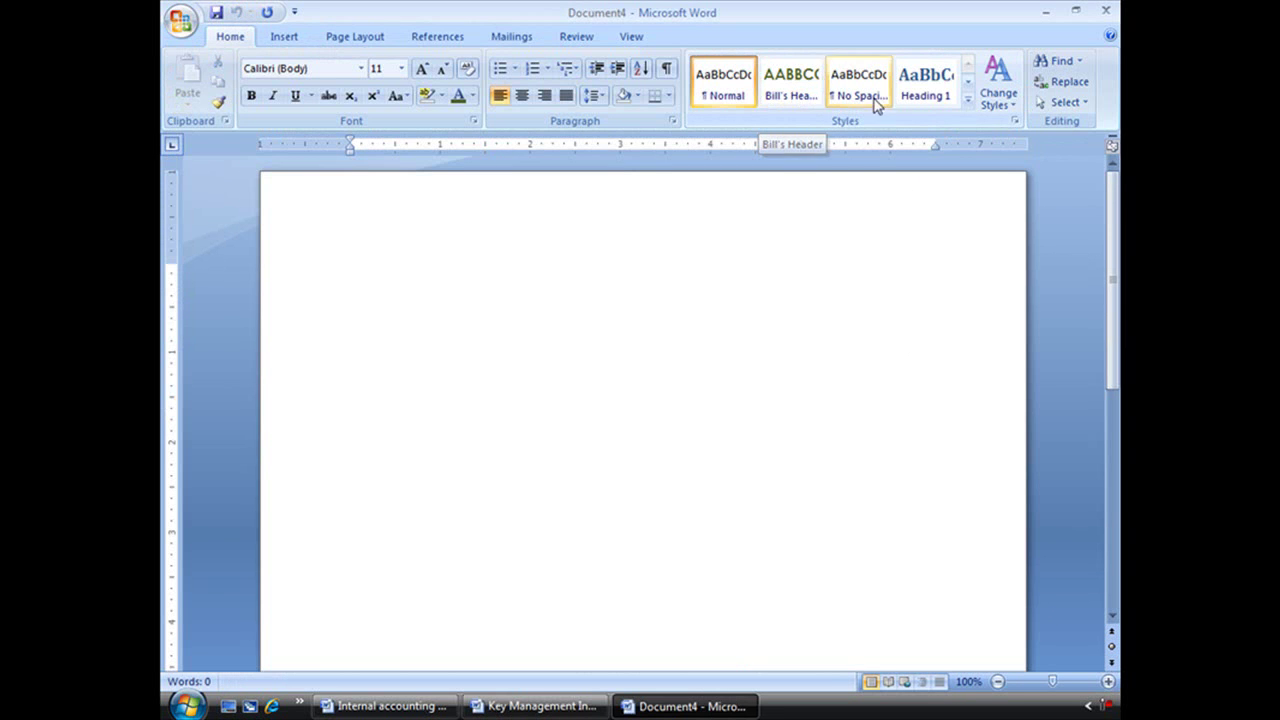
pyautogui.click(1106, 16)
pyautogui.scroll(3, 842, 338)
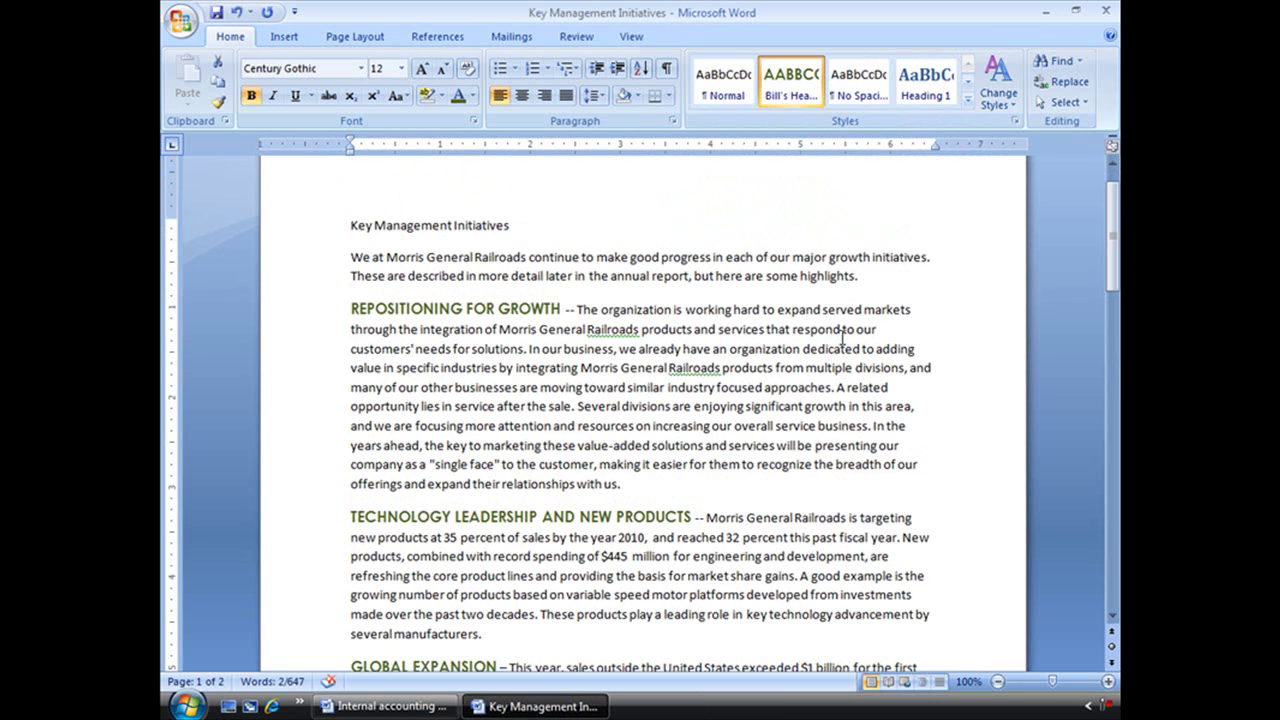